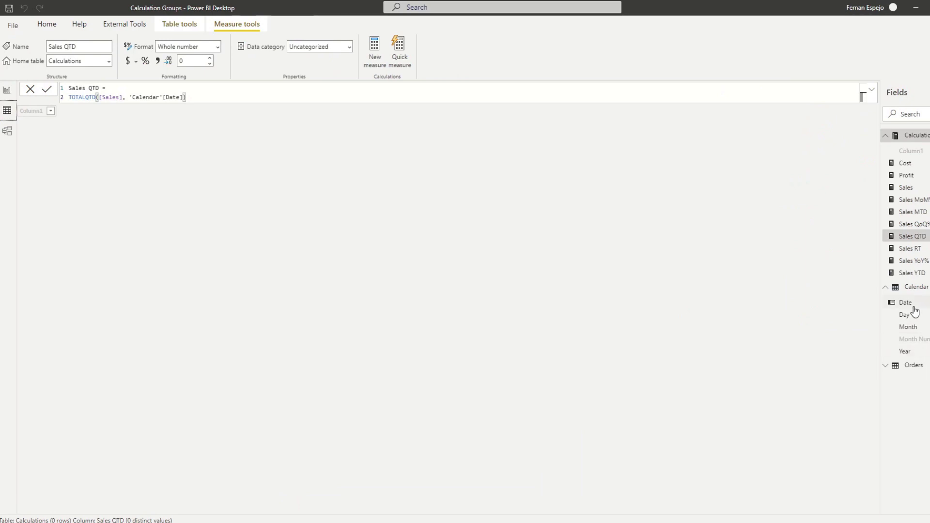
# Expand the Orders table in the Fields pane to browse its columns.
pyautogui.click(913, 366)
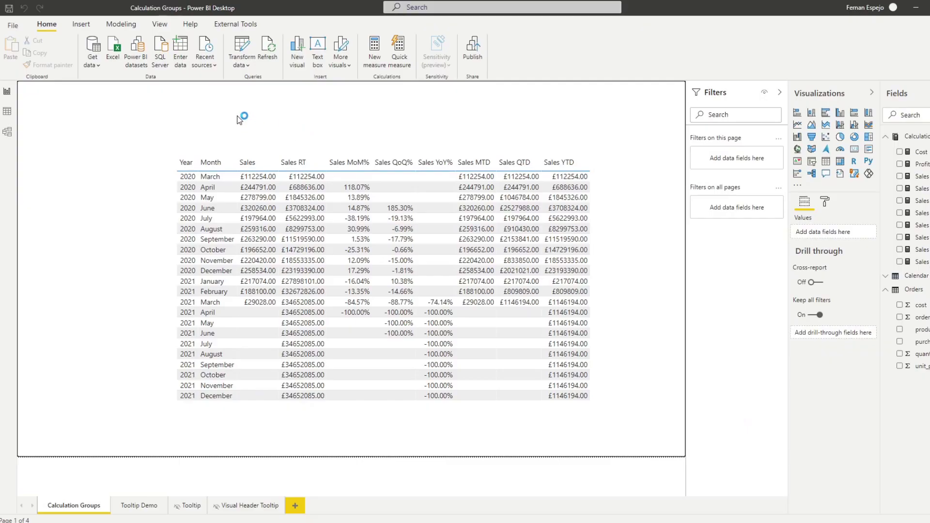
# Launch Tabular Editor from External Tools and maximise its window.
pyautogui.click(242, 25)
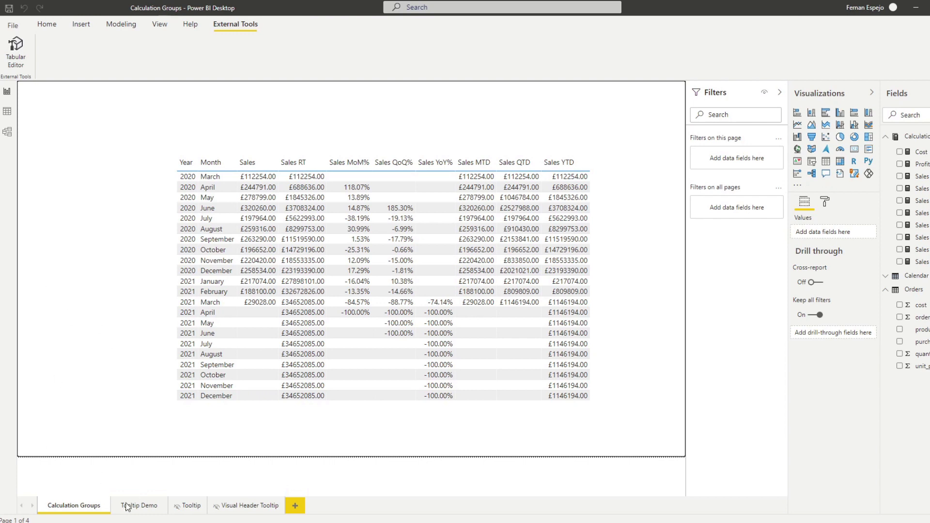
pyautogui.click(26, 58)
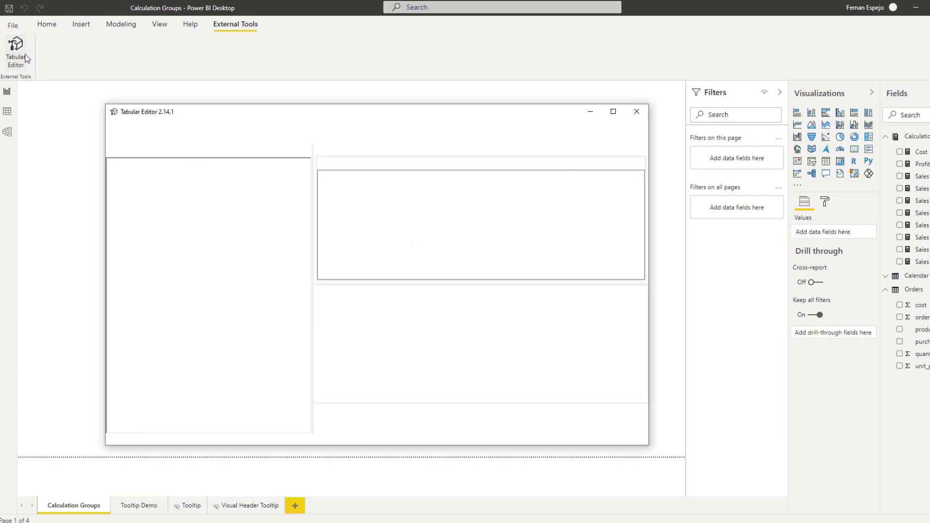
pyautogui.click(612, 118)
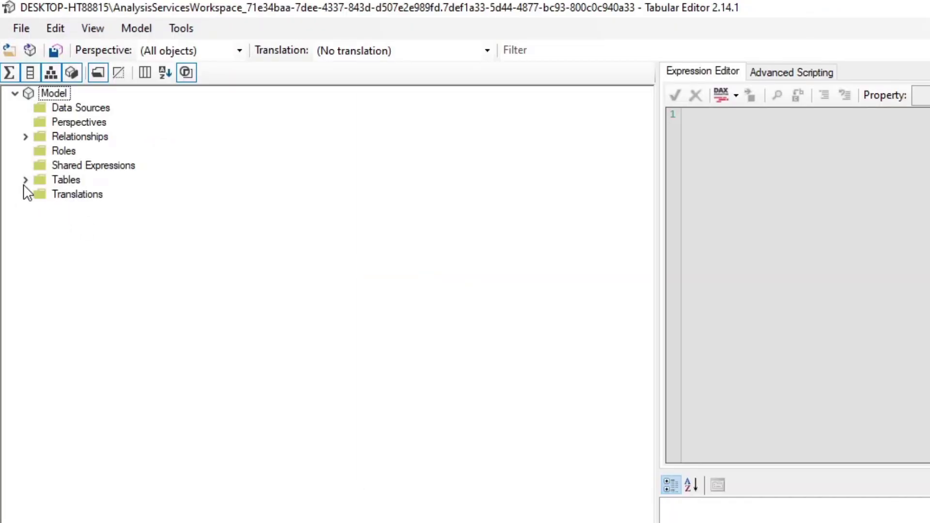
# Create a calculation group named 'Time Intelligence' under Tables and open its Calculation Items.
pyautogui.click(25, 180)
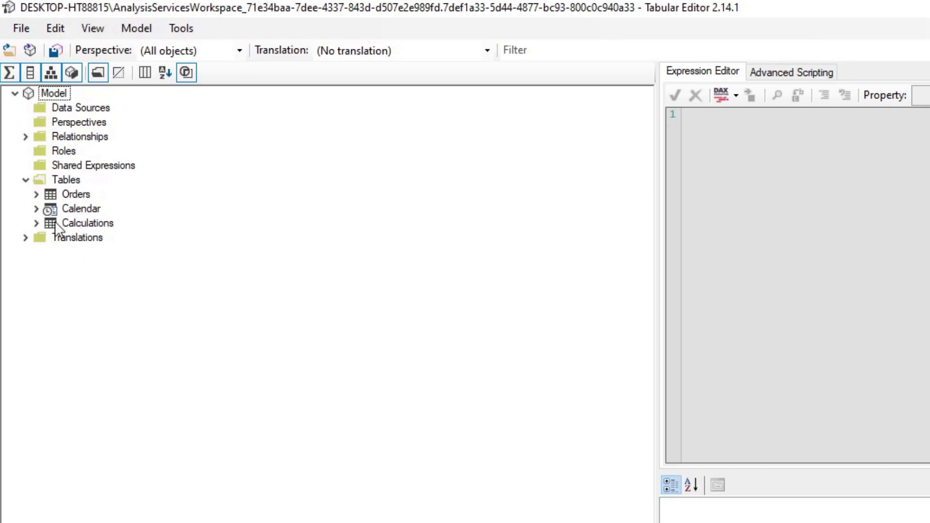
pyautogui.rightClick(65, 180)
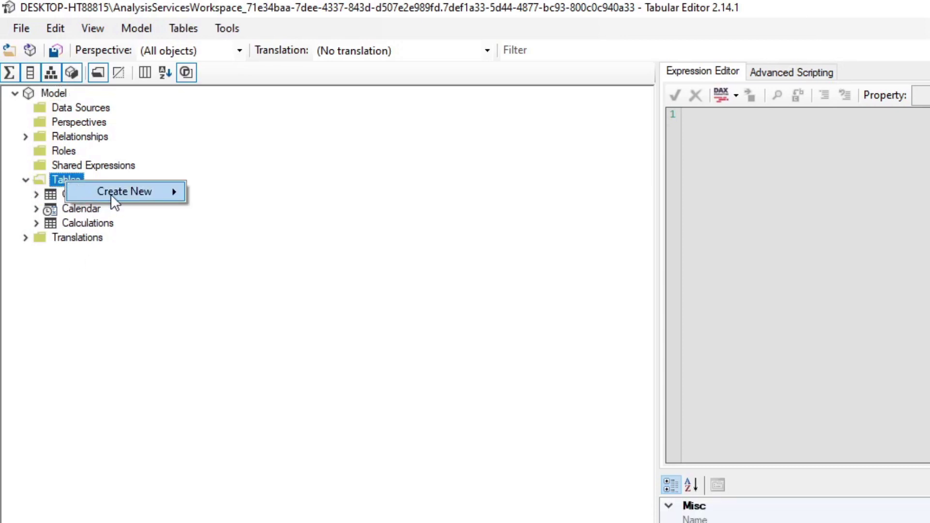
pyautogui.moveTo(111, 194)
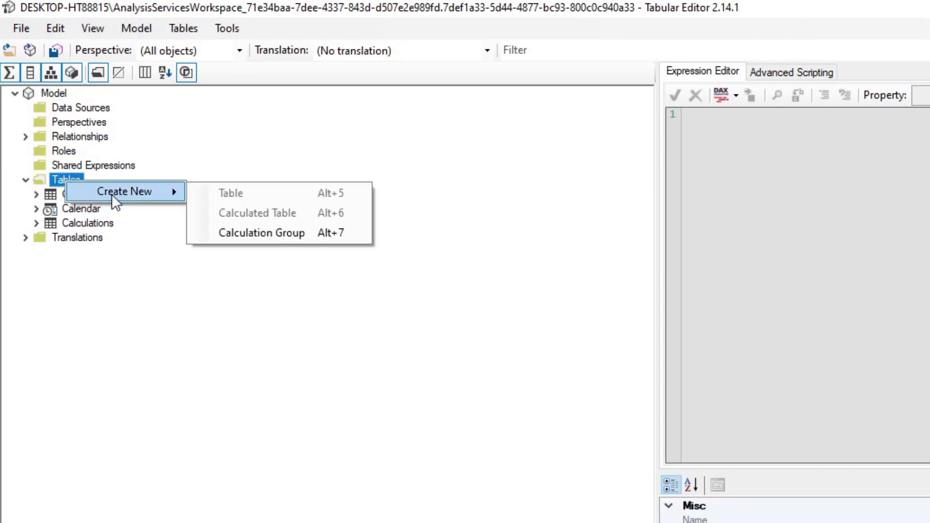
pyautogui.click(267, 238)
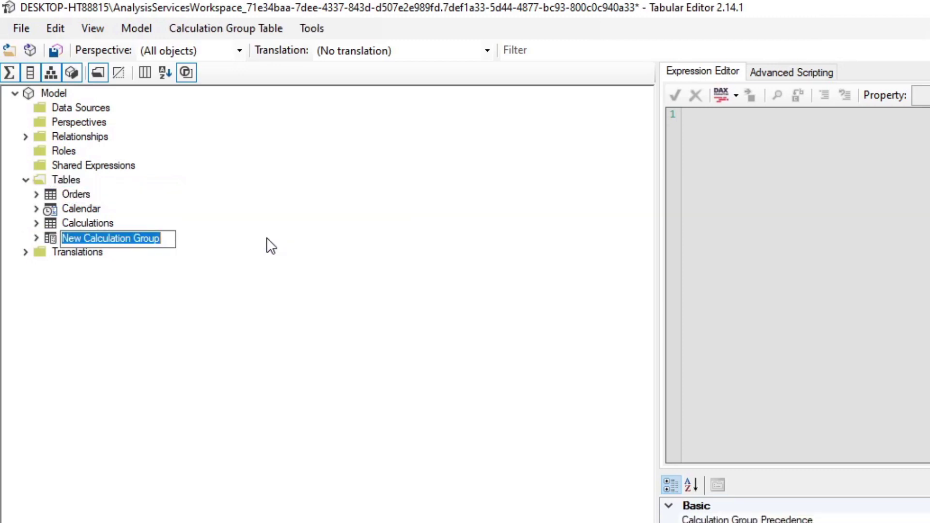
pyautogui.write('Time Intelligen')
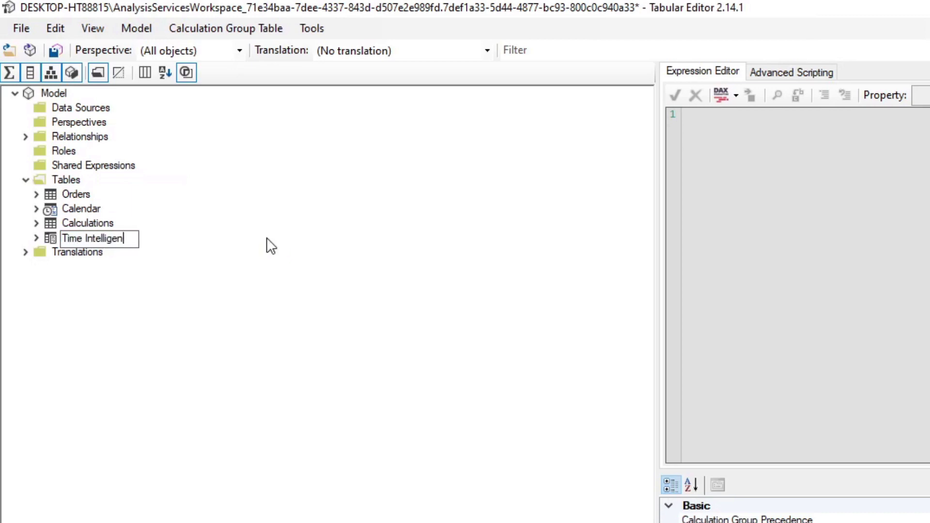
pyautogui.write('ce')
pyautogui.press('Return')
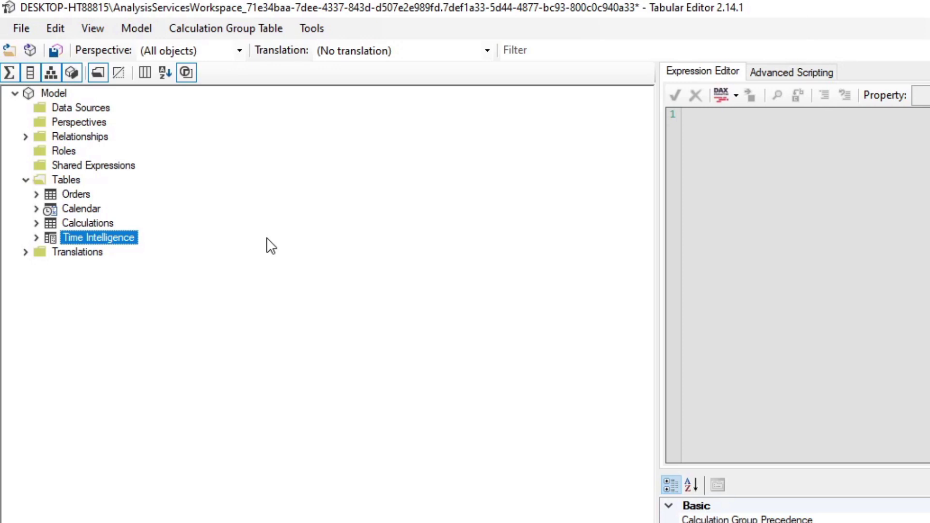
pyautogui.click(37, 237)
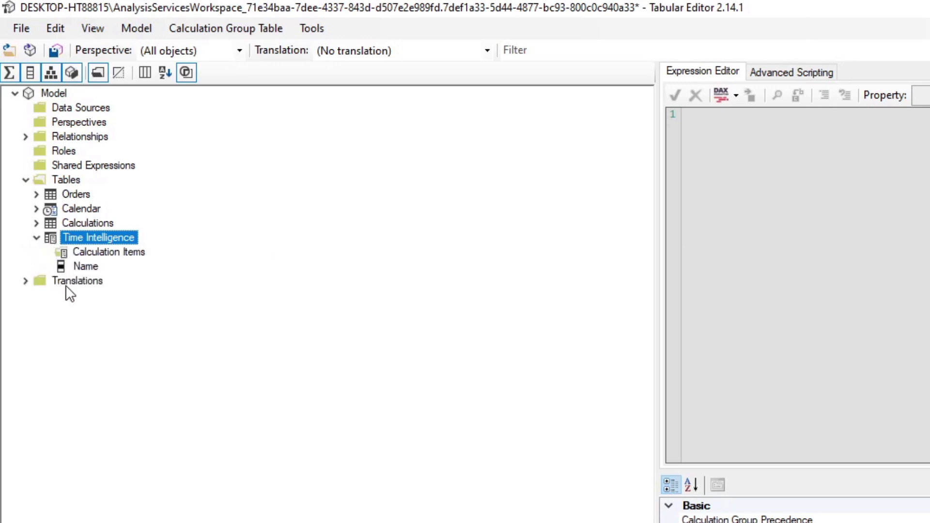
pyautogui.click(118, 251)
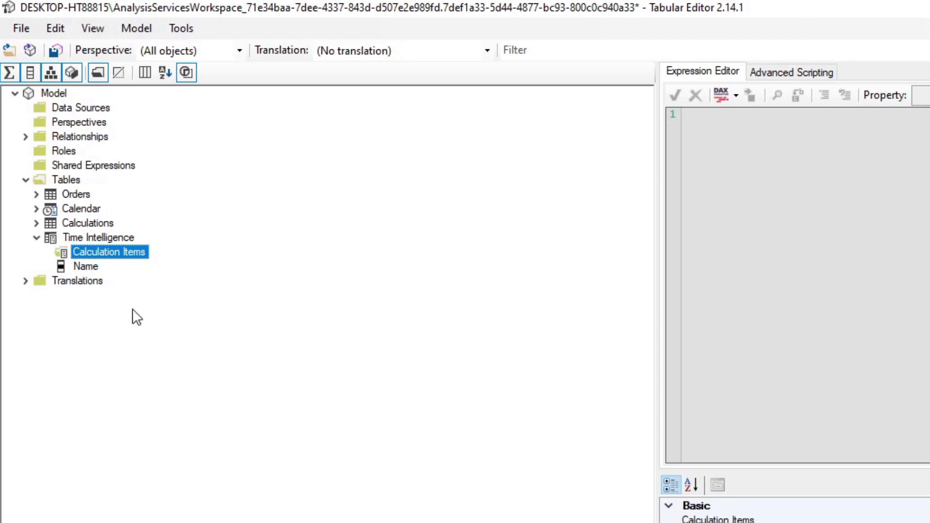
# Add a calculation item named 'Running Total' to Time Intelligence.
pyautogui.rightClick(113, 256)
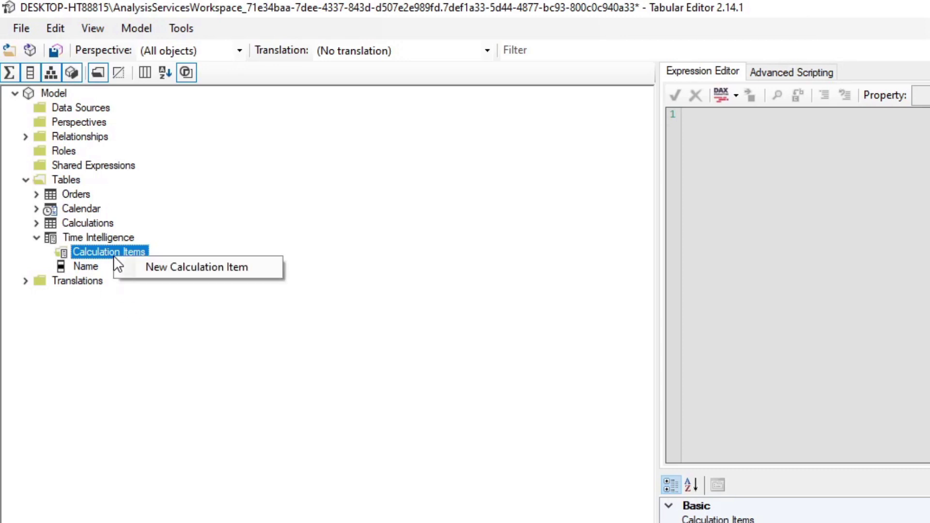
pyautogui.click(137, 264)
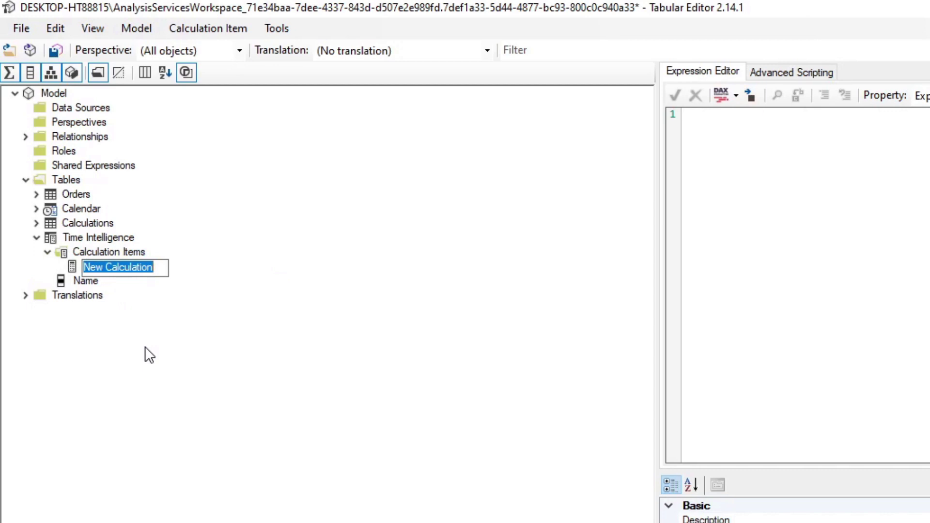
pyautogui.write('Running Total')
pyautogui.press('Return')
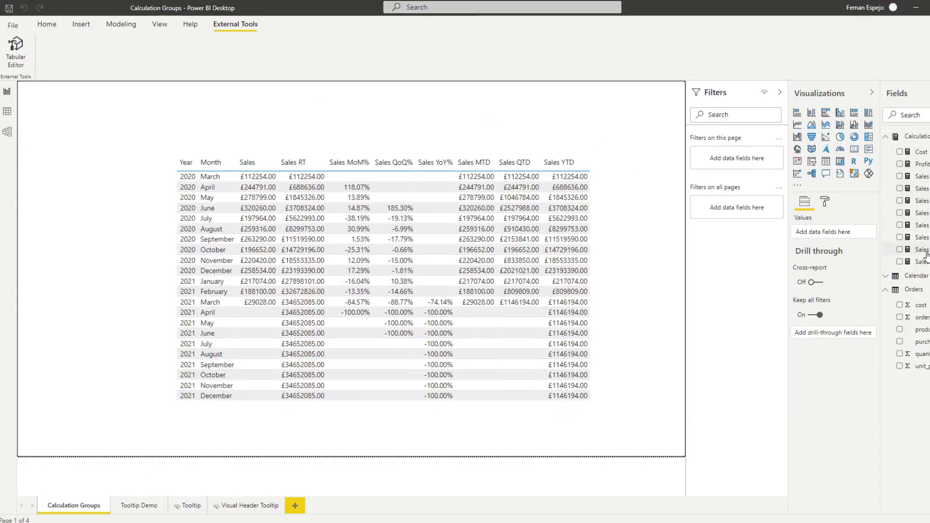
# Select the body of the Sales RT measure's formula in Power BI for copying.
pyautogui.click(922, 237)
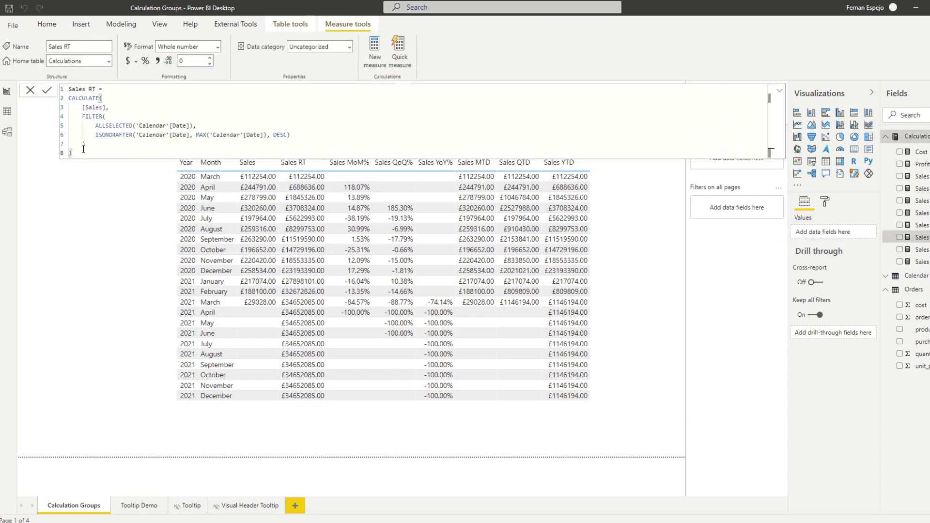
pyautogui.moveTo(75, 154); pyautogui.dragTo(69, 99)
pyautogui.hotkey('ctrl', 'c')
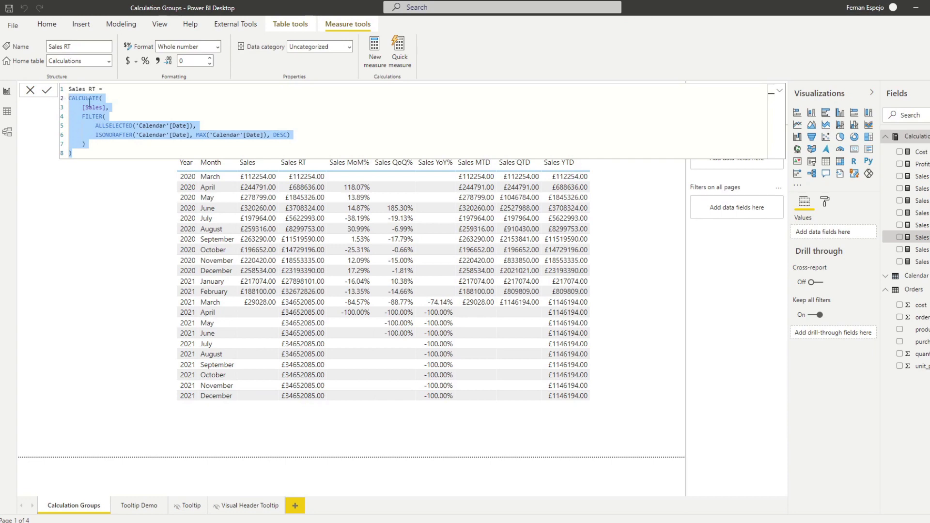
pyautogui.hotkey('alt', 'Tab')
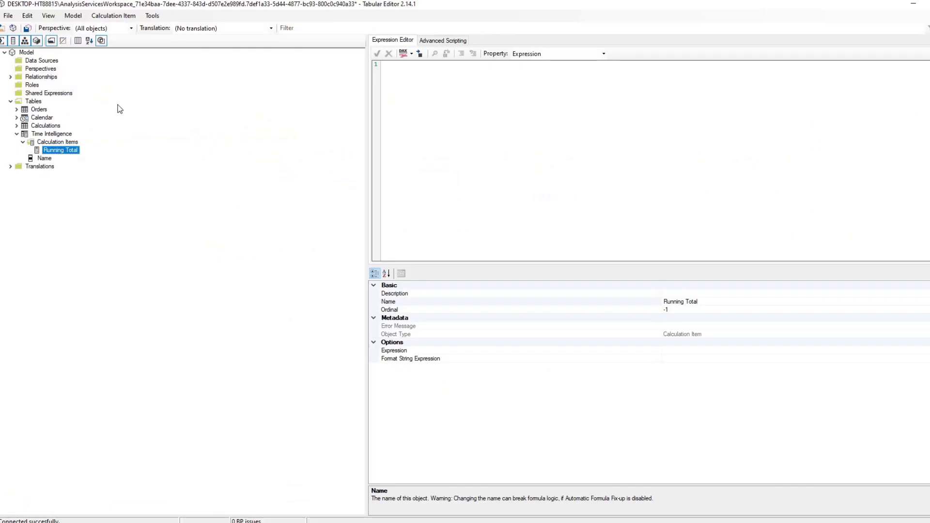
# Paste the Sales RT formula into Running Total and replace [Sales] with SELECTEDMEASURE().
pyautogui.click(475, 102)
pyautogui.hotkey('ctrl', 'v')
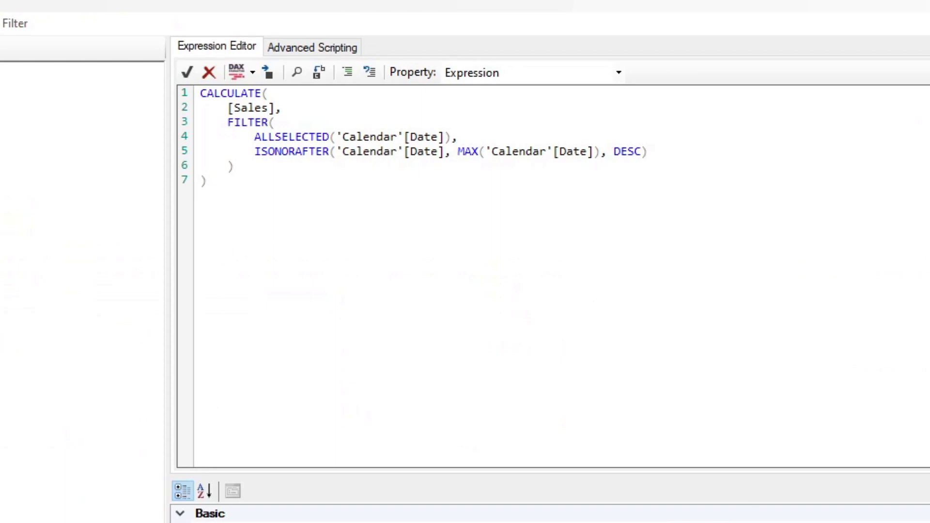
pyautogui.press('F5')
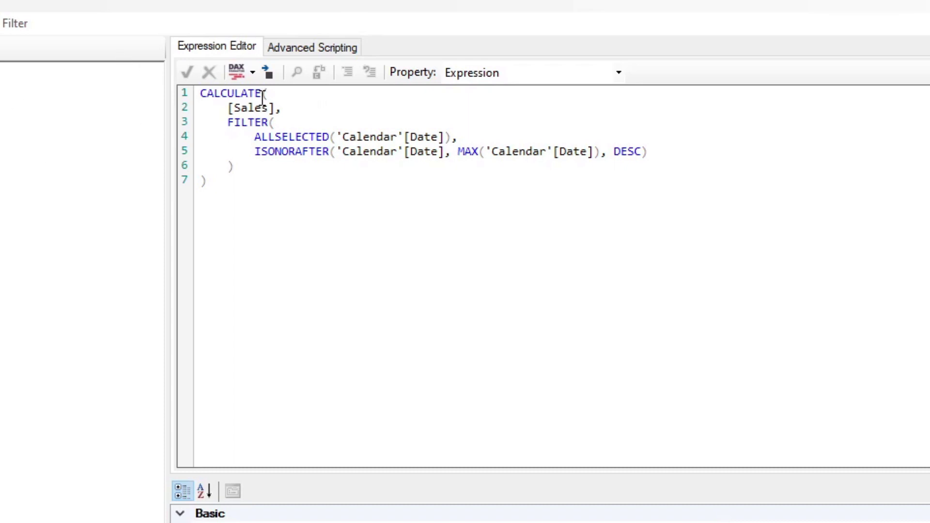
pyautogui.moveTo(274, 107); pyautogui.dragTo(228, 108)
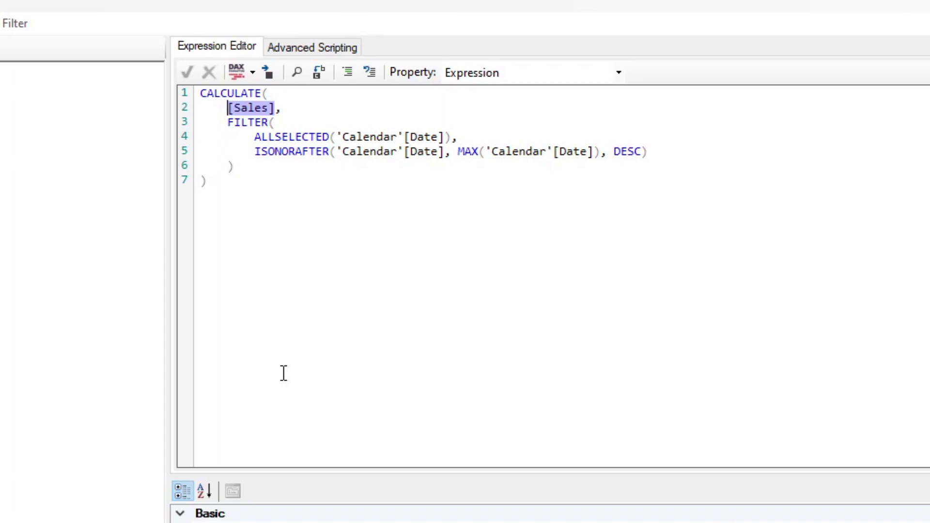
pyautogui.press('Delete')
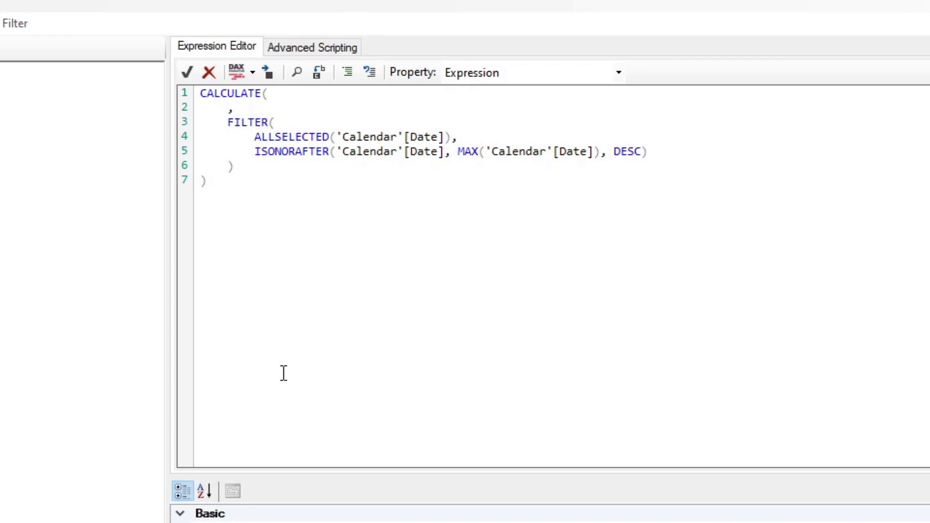
pyautogui.write('SELECTEDM')
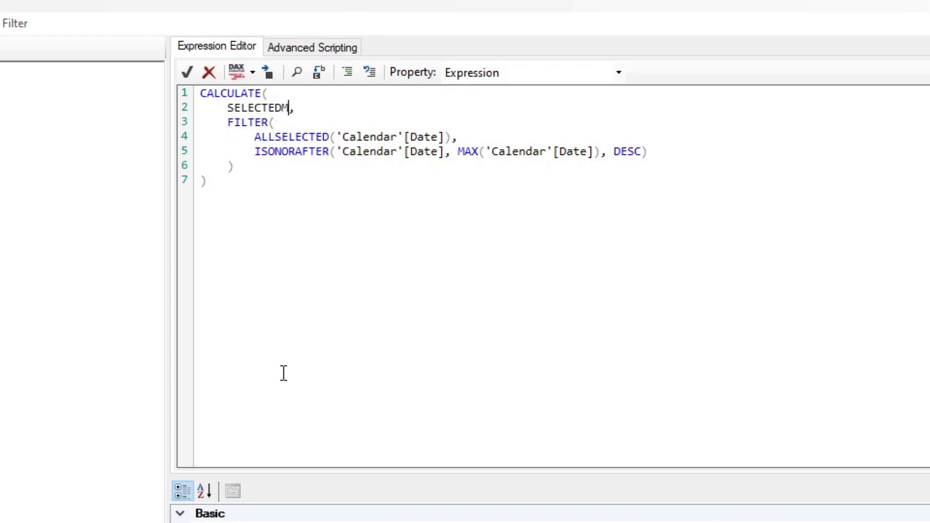
pyautogui.write('EASURE()')
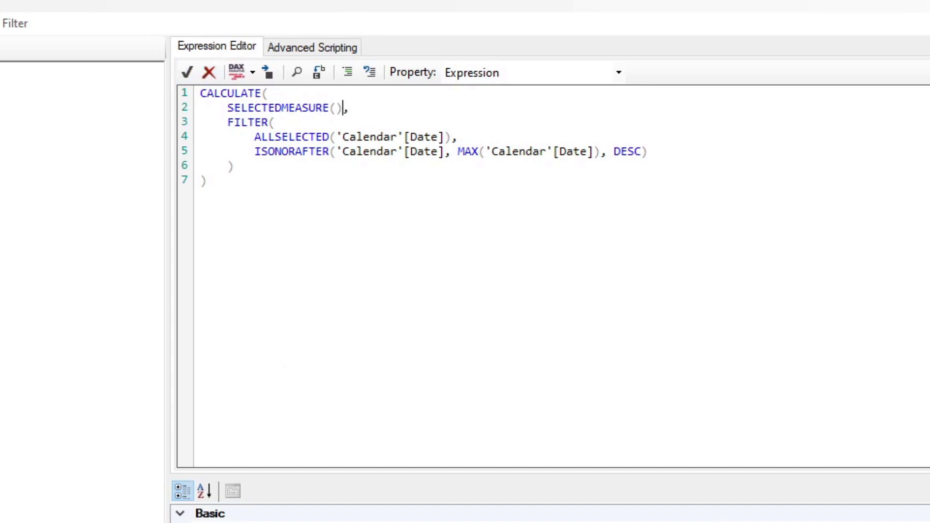
pyautogui.click(188, 73)
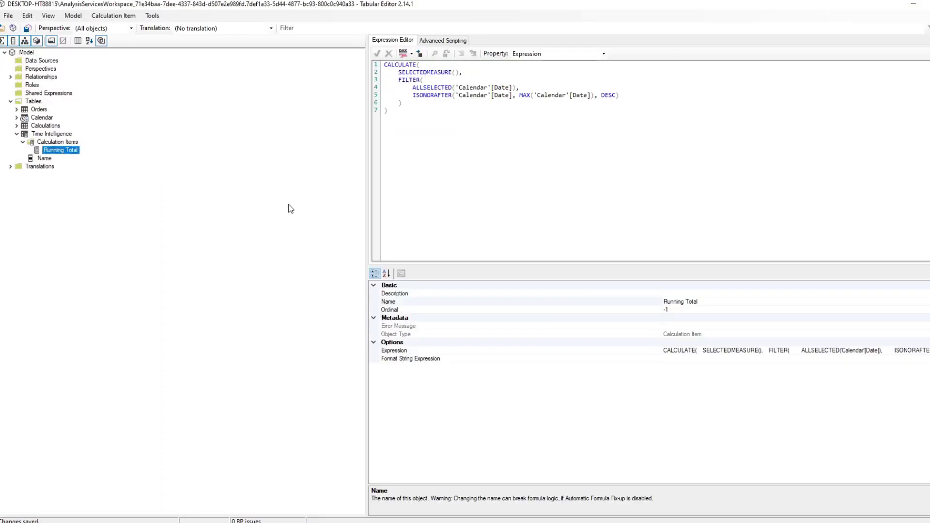
# In Power BI, collapse Calculations and expand Time Intelligence to reveal its Name field.
pyautogui.hotkey('alt', 'Tab')
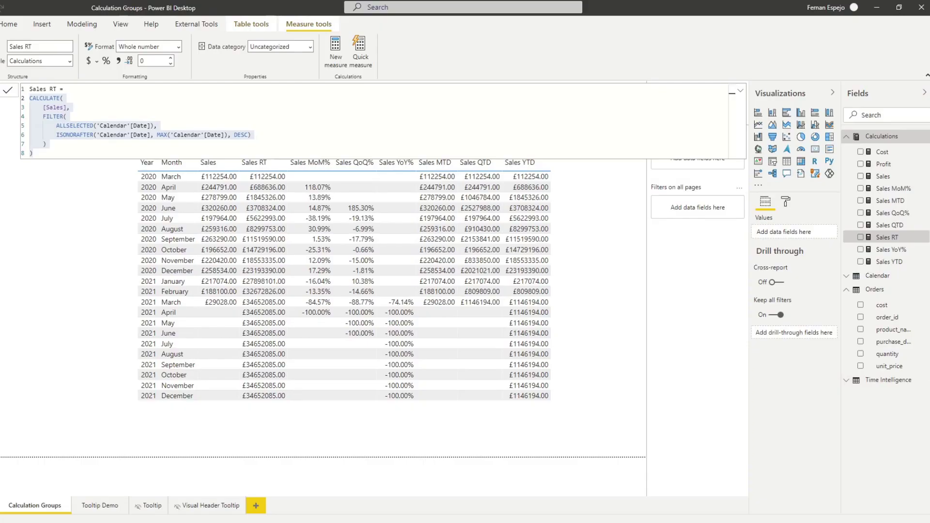
pyautogui.click(846, 136)
pyautogui.click(799, 245)
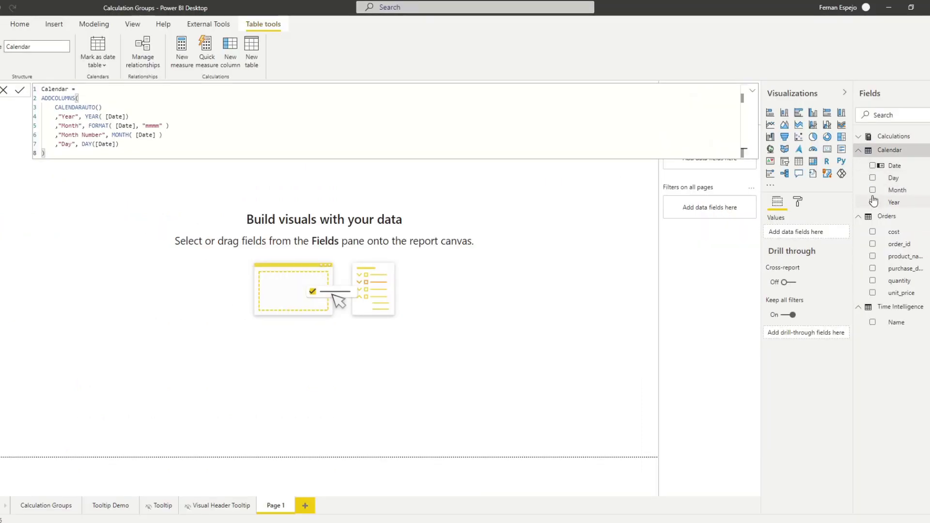
# Build an enlarged matrix with Year and Month rows, expanded to months, showing Sales values.
pyautogui.click(873, 202)
pyautogui.click(873, 190)
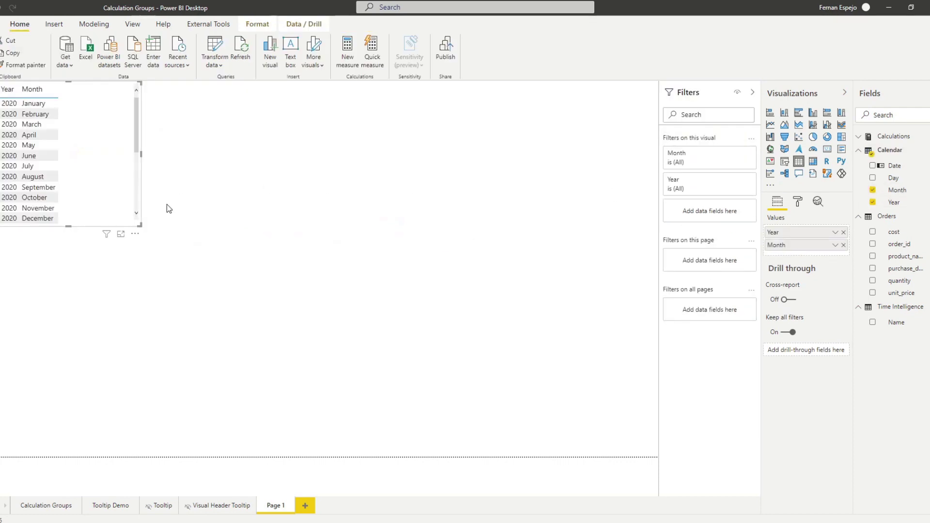
pyautogui.click(814, 162)
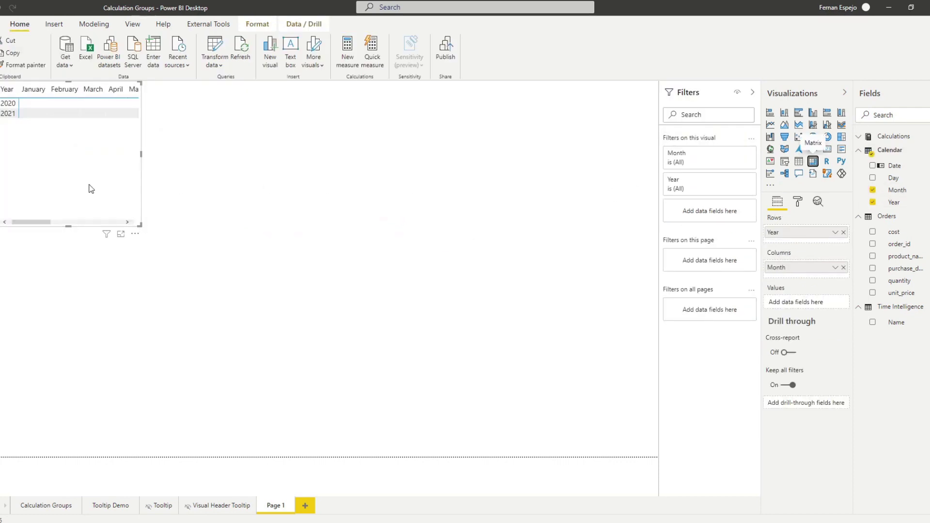
pyautogui.moveTo(83, 170); pyautogui.dragTo(202, 243)
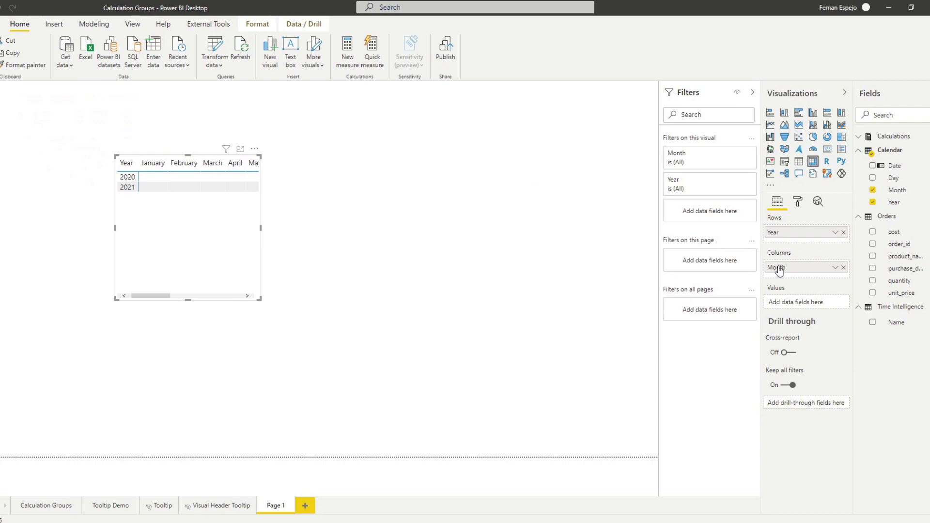
pyautogui.moveTo(779, 270); pyautogui.dragTo(781, 246)
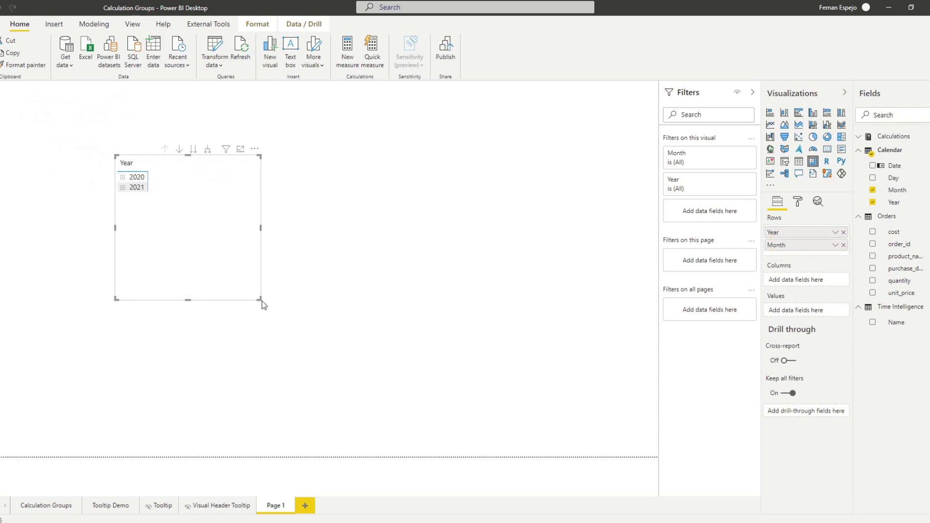
pyautogui.moveTo(262, 304); pyautogui.dragTo(392, 334)
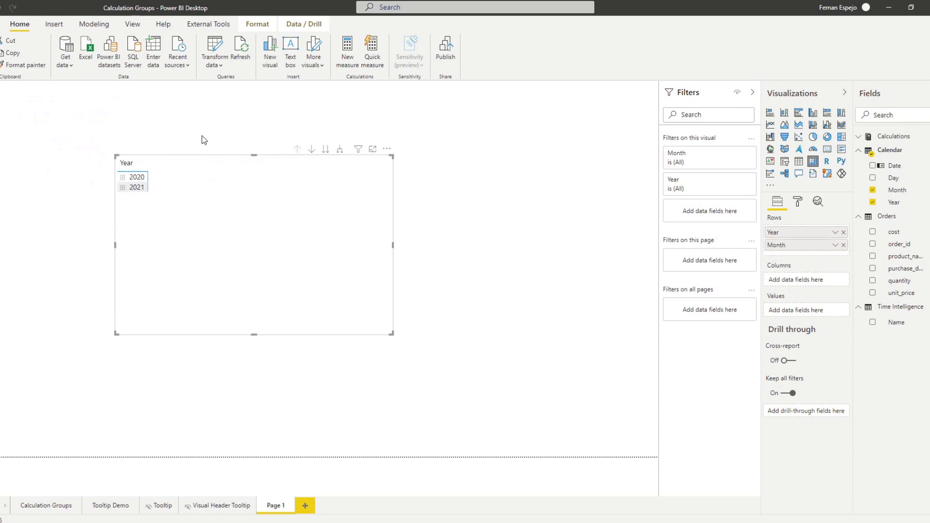
pyautogui.click(340, 149)
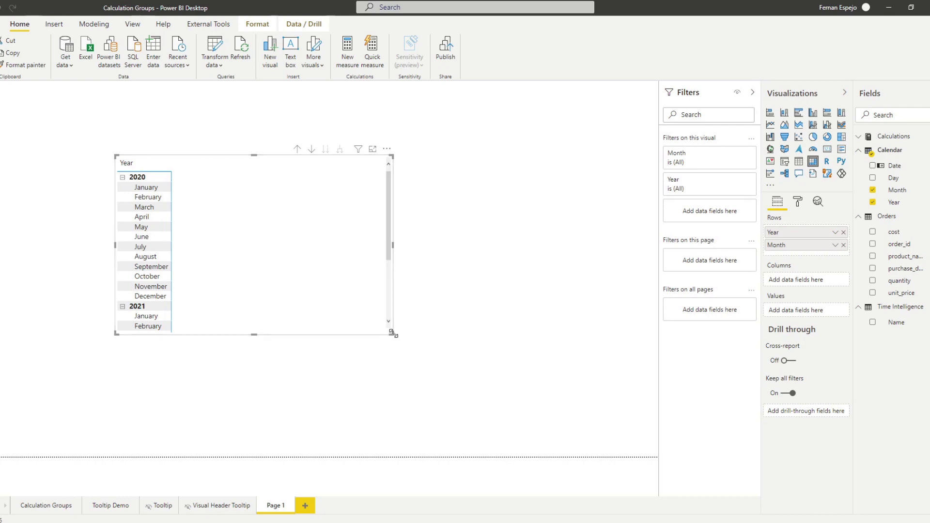
pyautogui.moveTo(392, 334); pyautogui.dragTo(417, 433)
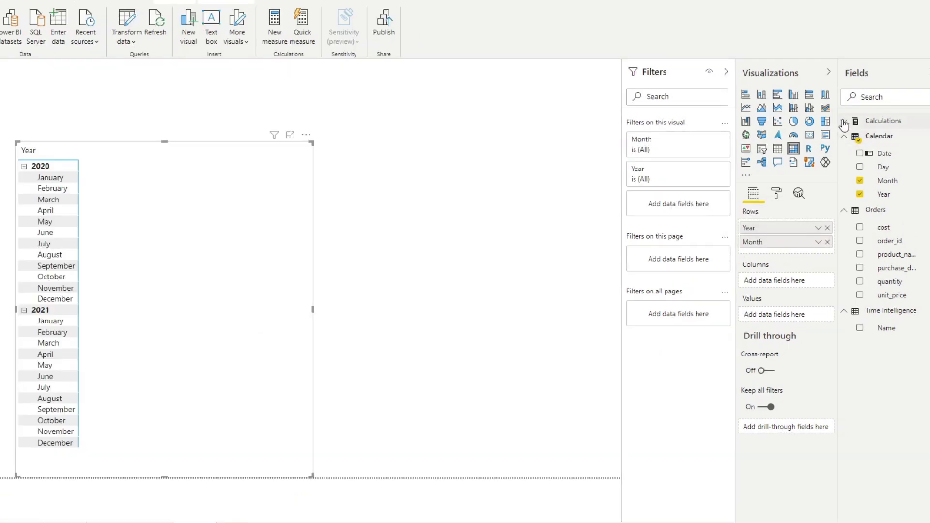
pyautogui.click(844, 123)
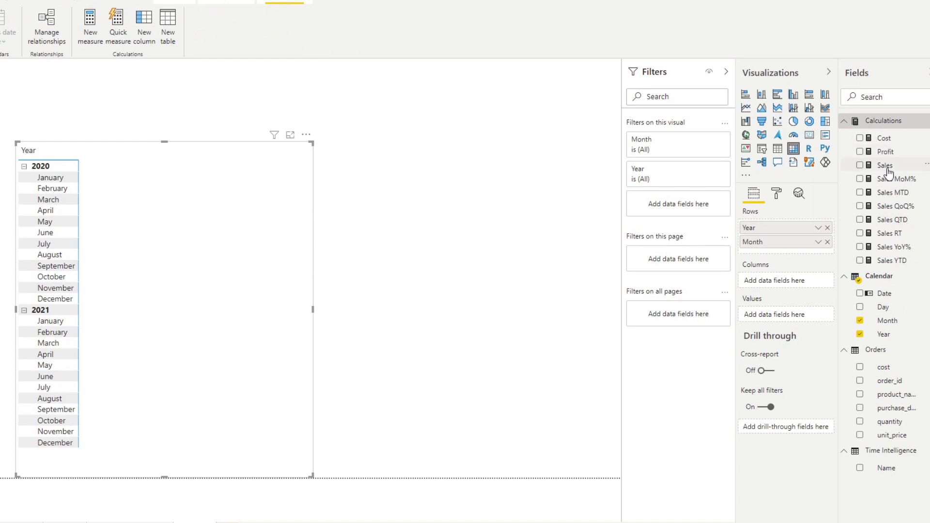
pyautogui.moveTo(888, 169); pyautogui.dragTo(778, 320)
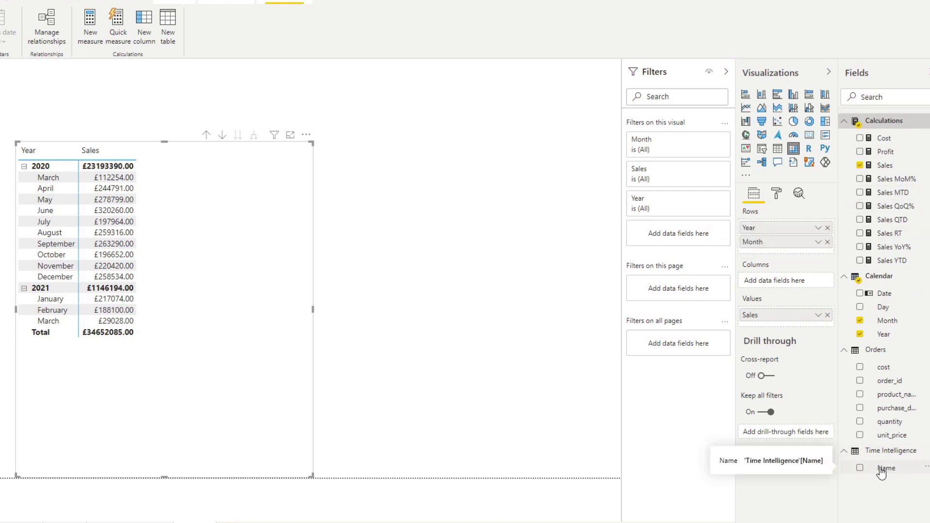
# Put Time Intelligence Name in the matrix columns to show Sales as Running Total.
pyautogui.moveTo(886, 470); pyautogui.dragTo(770, 282)
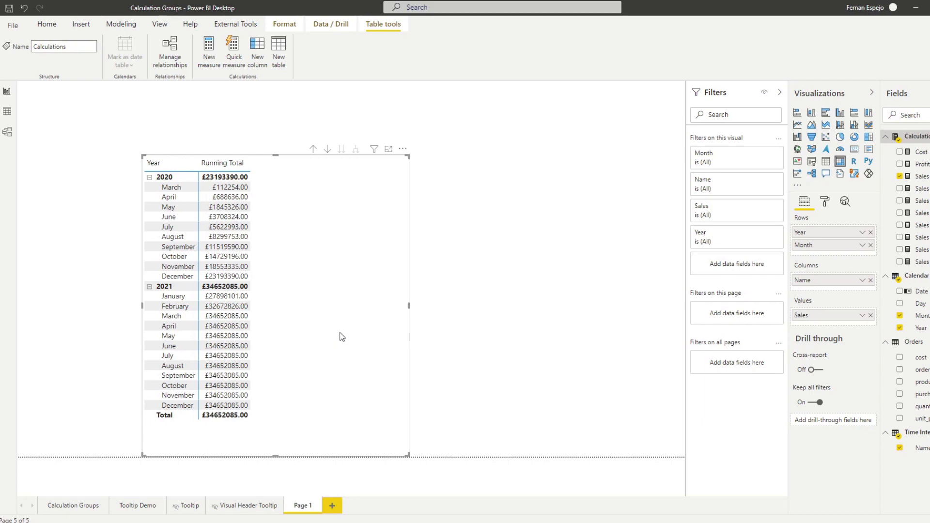
pyautogui.hotkey('alt', 'Tab')
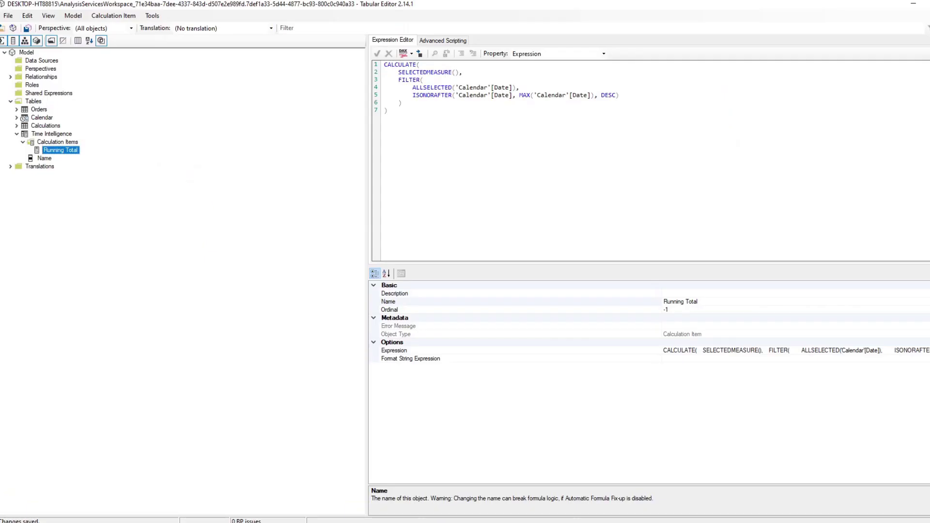
# Add a 'YoY%' calculation item and select the Sales YoY% formula body in Power BI.
pyautogui.rightClick(53, 141)
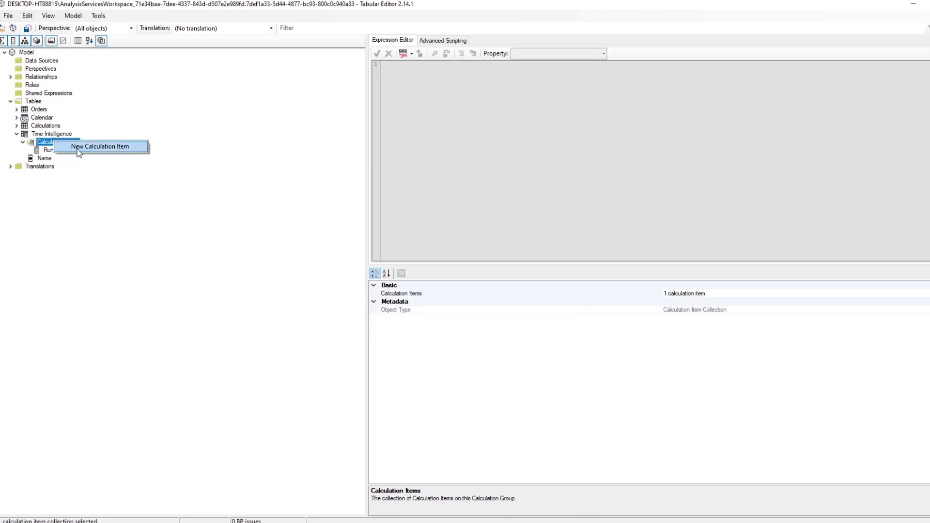
pyautogui.click(79, 147)
pyautogui.write('YoY%')
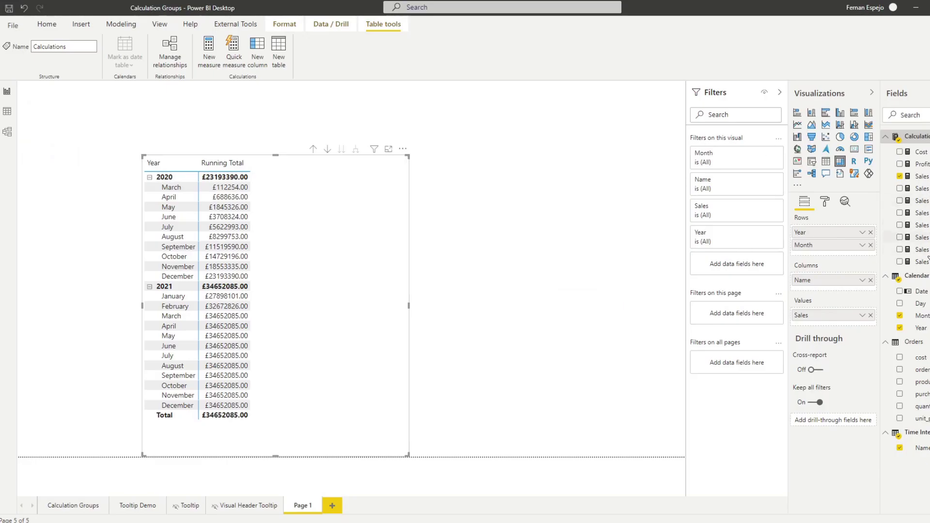
pyautogui.click(921, 249)
pyautogui.moveTo(315, 117); pyautogui.dragTo(71, 99)
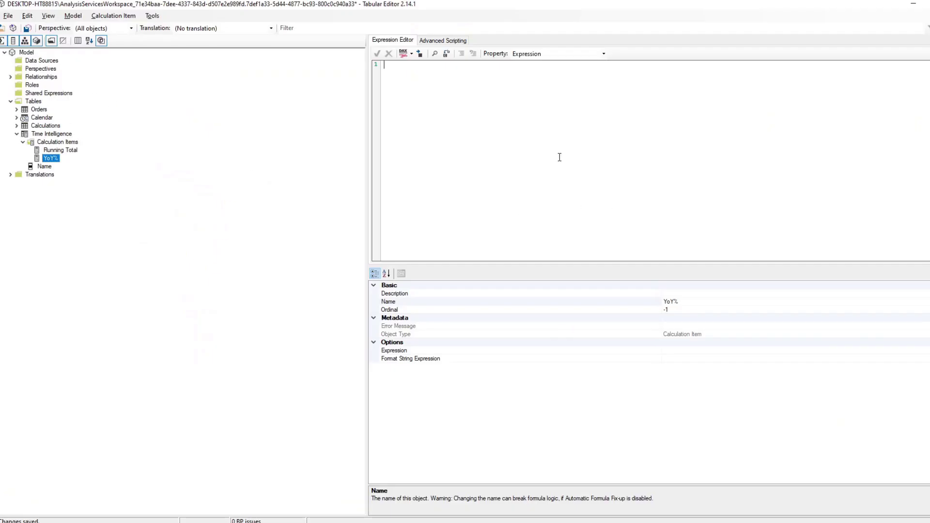
# Paste the YoY% formula, replace Sales with SELECTEDMEASURE(), apply it, and save the model.
pyautogui.write("VAR __PREV_YEAR = CALCULATE([Sales], DATEADD('Calendar'[Date], -1, YEAR)) RETURN     DIVIDE([Sales] - __PREV_YEAR, __PREV_YEAR)")
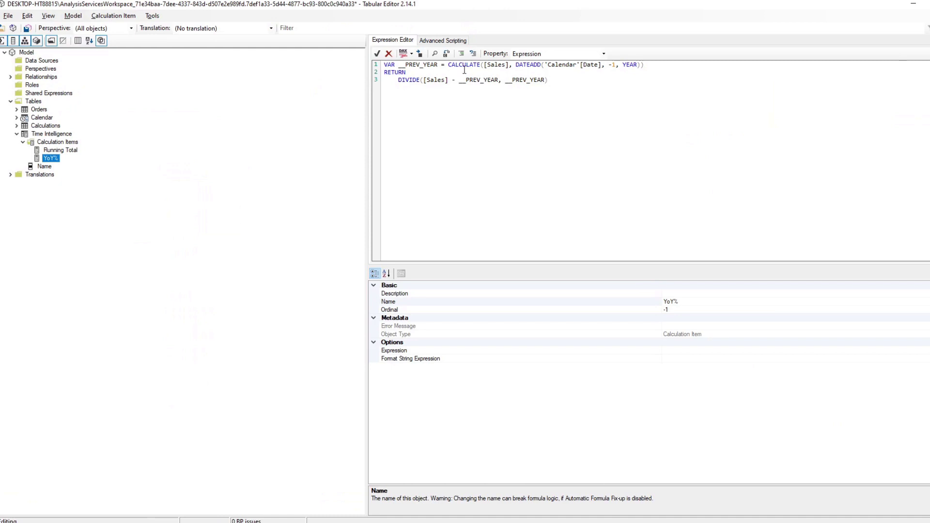
pyautogui.doubleClick(497, 66)
pyautogui.press('BackSpace')
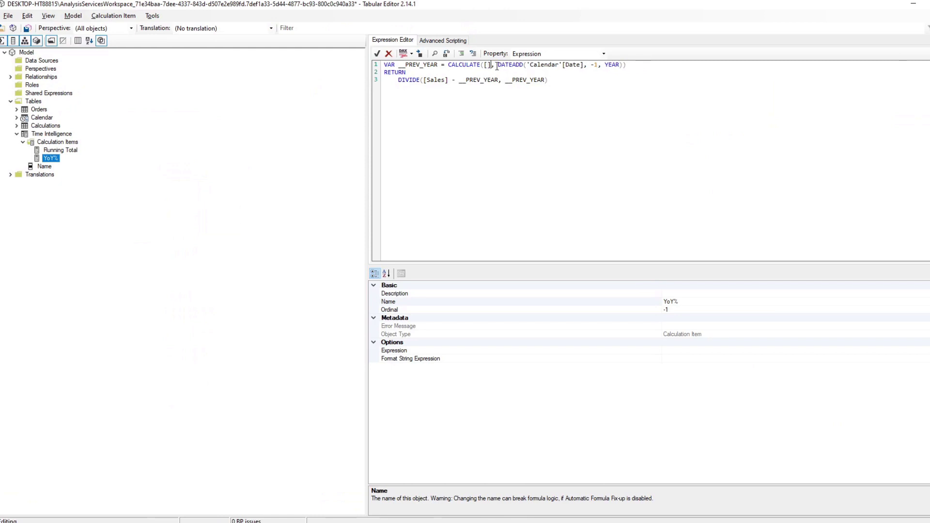
pyautogui.press('BackSpace')
pyautogui.press('BackSpace')
pyautogui.write('SELECTED')
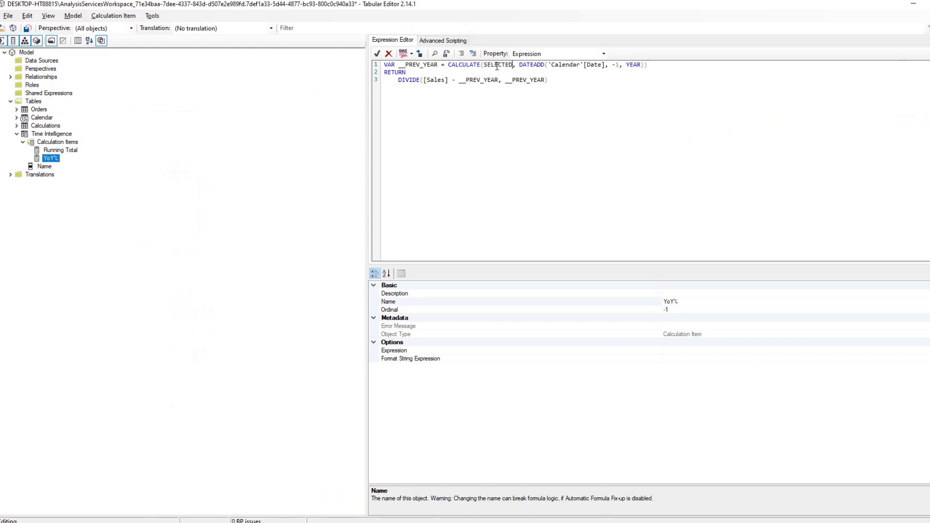
pyautogui.write('MEASURE()')
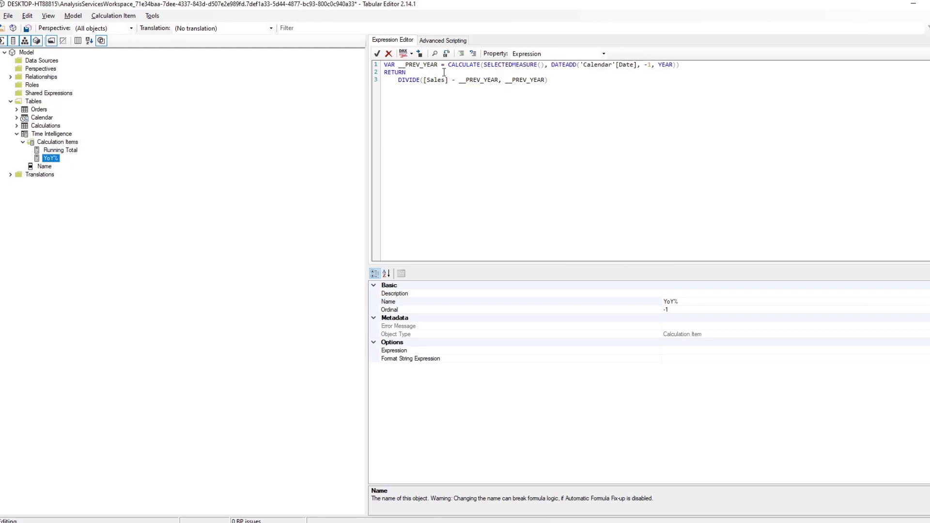
pyautogui.click(377, 53)
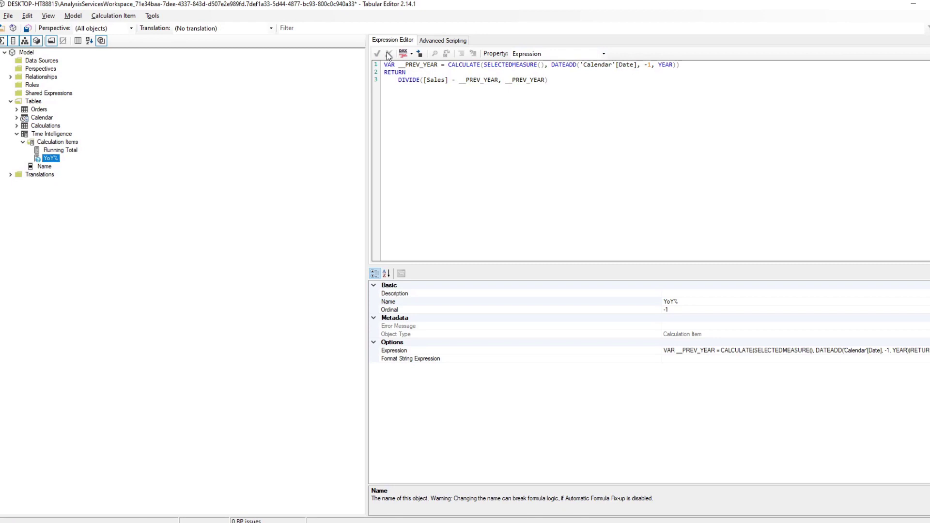
pyautogui.click(7, 16)
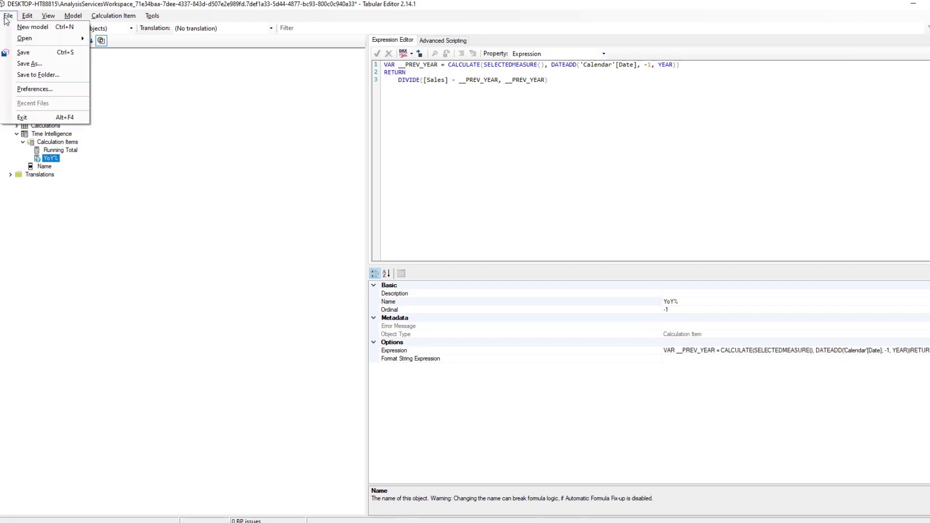
pyautogui.click(19, 52)
# Refresh the calculation groups so the matrix shows a YoY% column beside Running Total.
pyautogui.hotkey('alt', 'Tab')
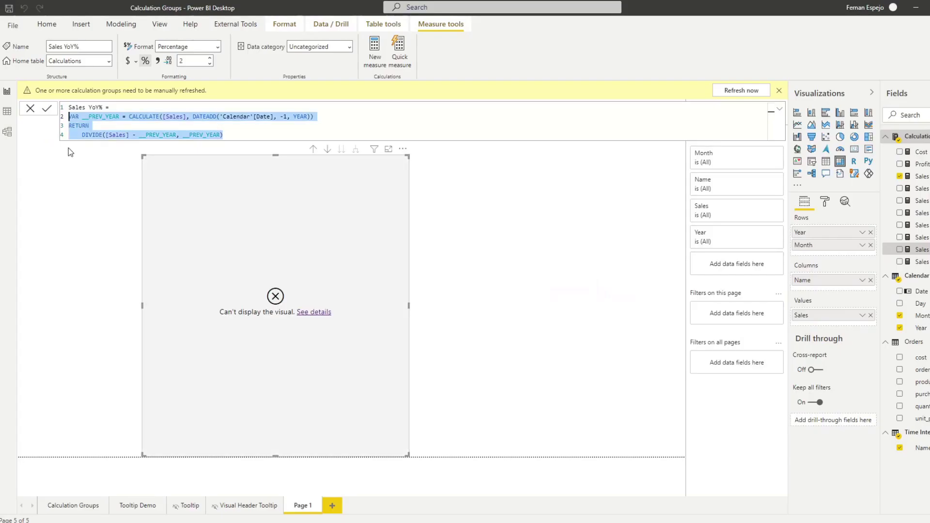
pyautogui.click(734, 90)
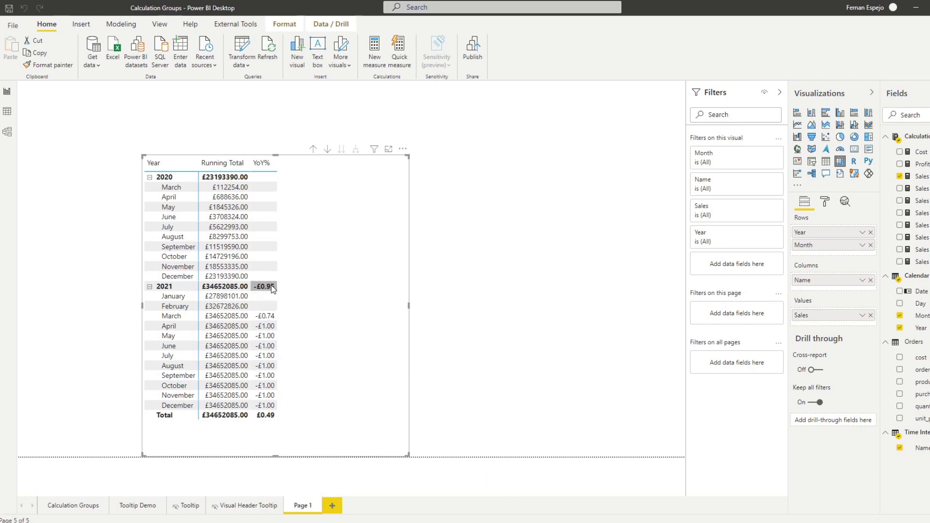
pyautogui.hotkey('alt', 'Tab')
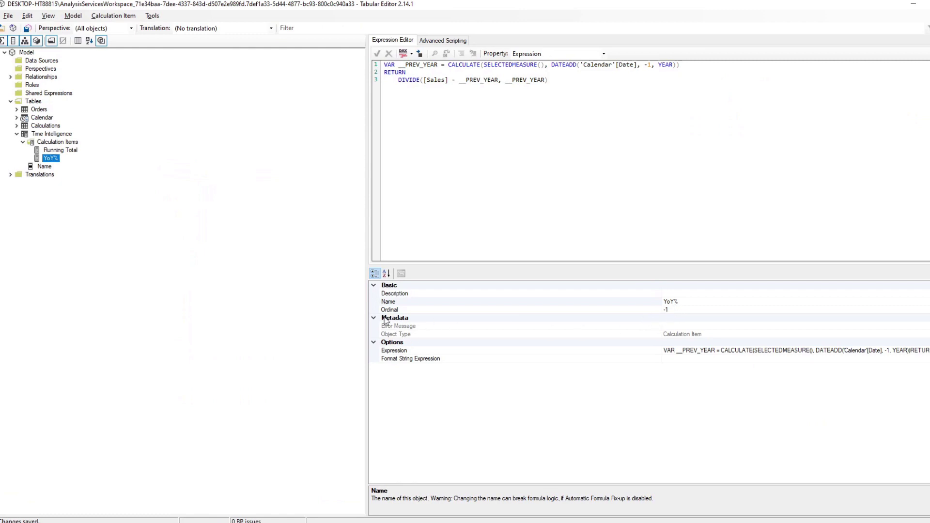
# Set YoY%'s format string to 0.00% and save, so Power BI shows percentages.
pyautogui.press('Up')
pyautogui.press('Down')
pyautogui.click(699, 360)
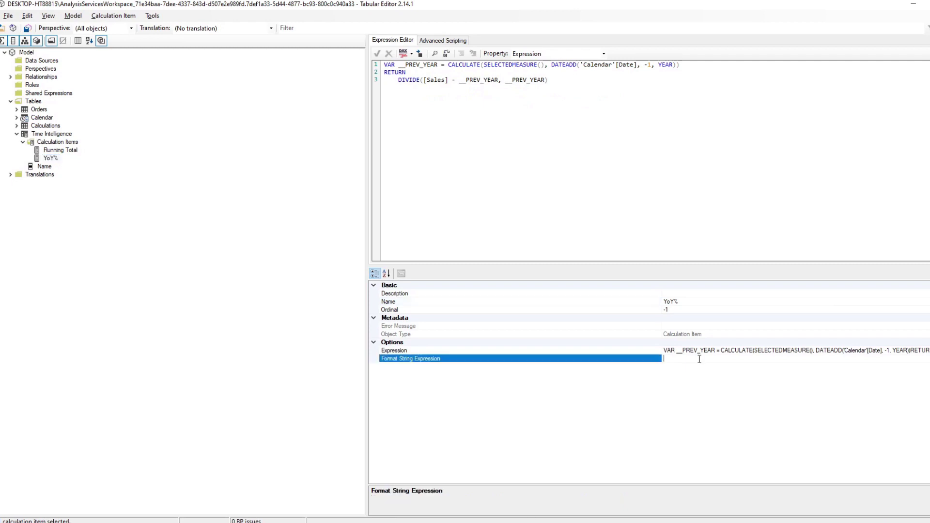
pyautogui.write('0.0%')
pyautogui.hotkey('ctrl', 's')
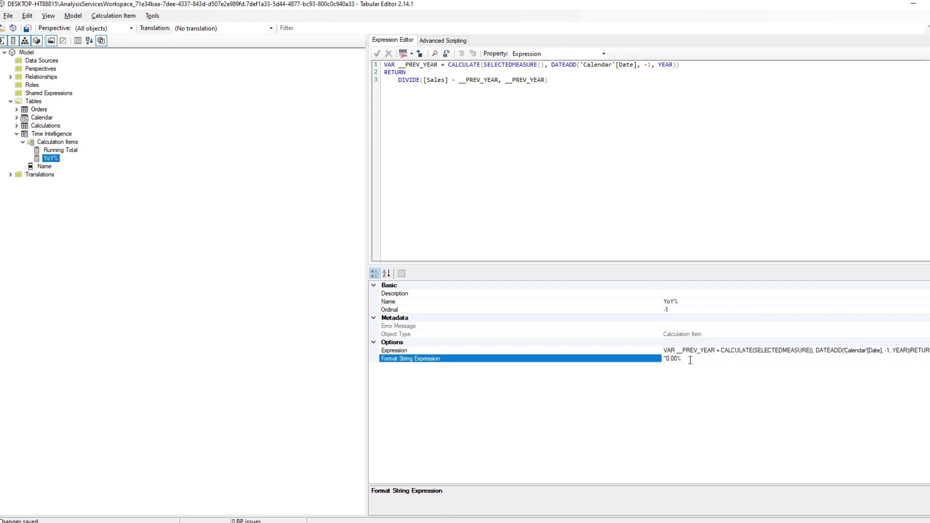
pyautogui.press('Return')
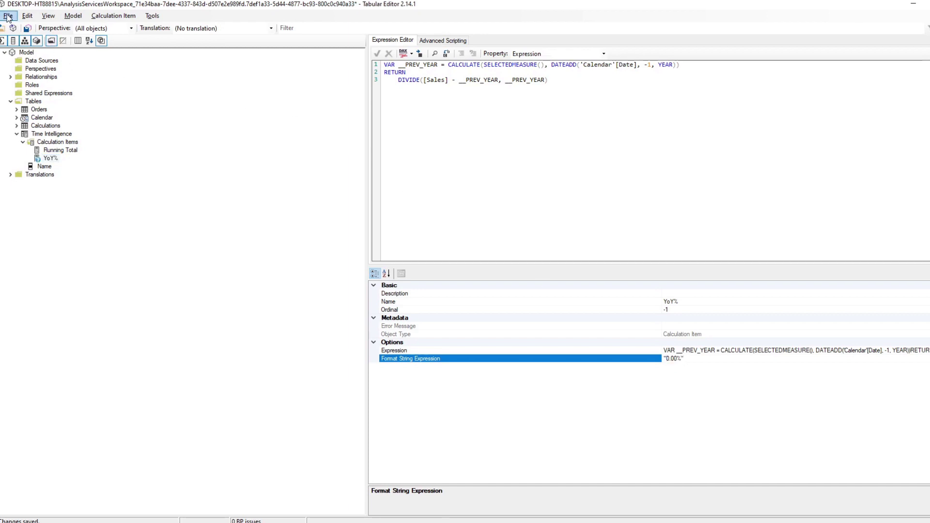
pyautogui.click(9, 15)
pyautogui.click(17, 54)
pyautogui.hotkey('alt', 'Tab')
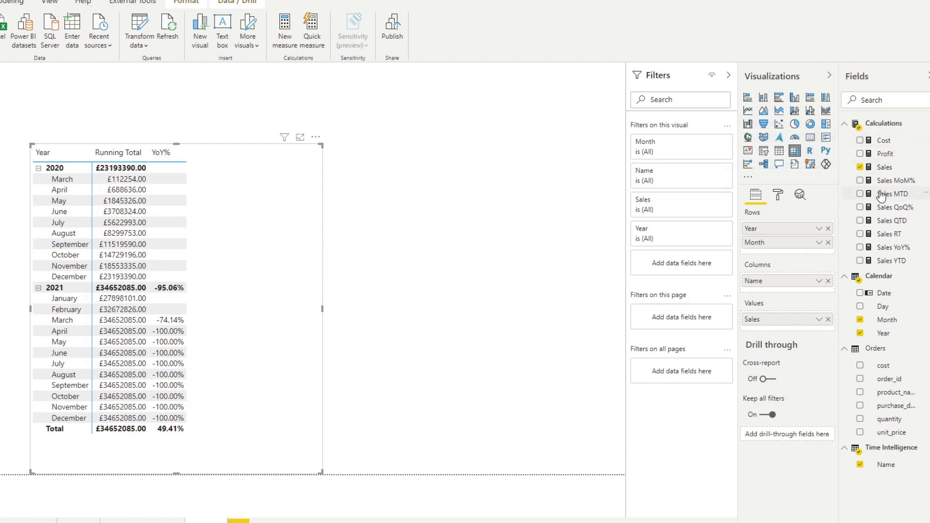
# Add Cost and Profit to the matrix values, then widen and reposition the matrix to show all columns.
pyautogui.moveTo(889, 145); pyautogui.dragTo(786, 328)
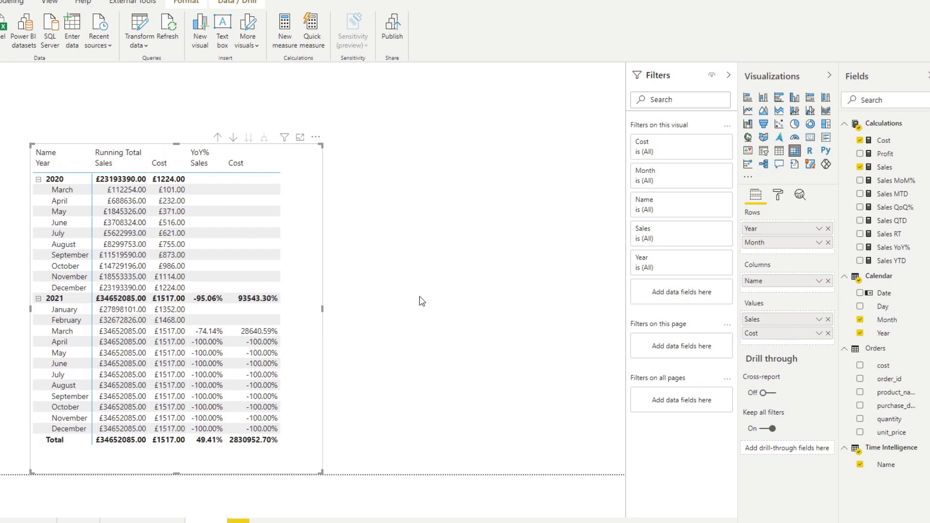
pyautogui.moveTo(322, 307)
pyautogui.mouseDown()
pyautogui.moveTo(356, 312)
pyautogui.moveTo(334, 309)
pyautogui.mouseUp()
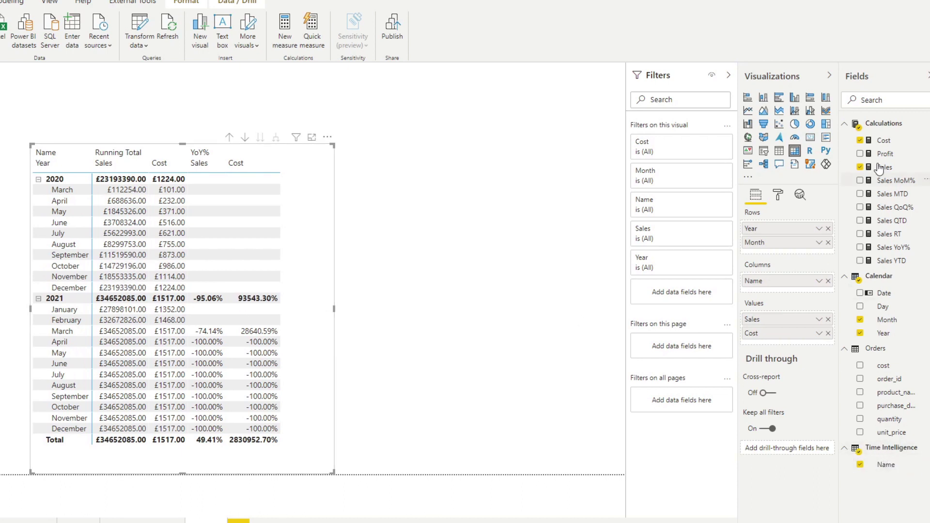
pyautogui.moveTo(885, 154); pyautogui.dragTo(763, 345)
pyautogui.moveTo(334, 310); pyautogui.dragTo(630, 318)
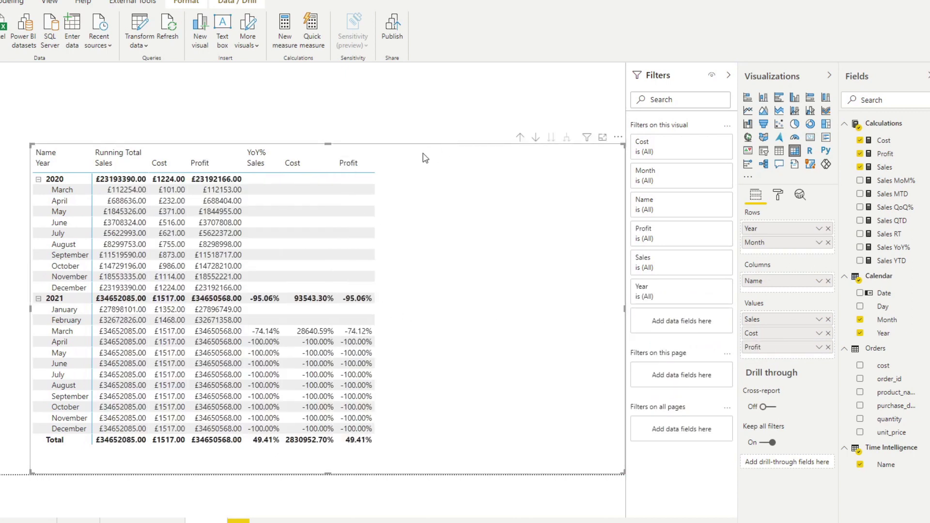
pyautogui.moveTo(415, 150); pyautogui.dragTo(387, 148)
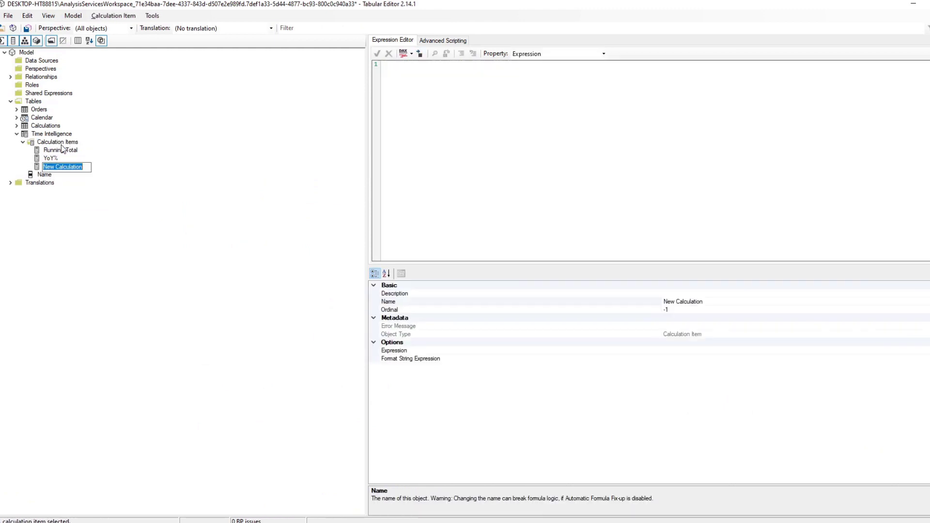
# Name the new calculation item MoM.
pyautogui.write('MoM')
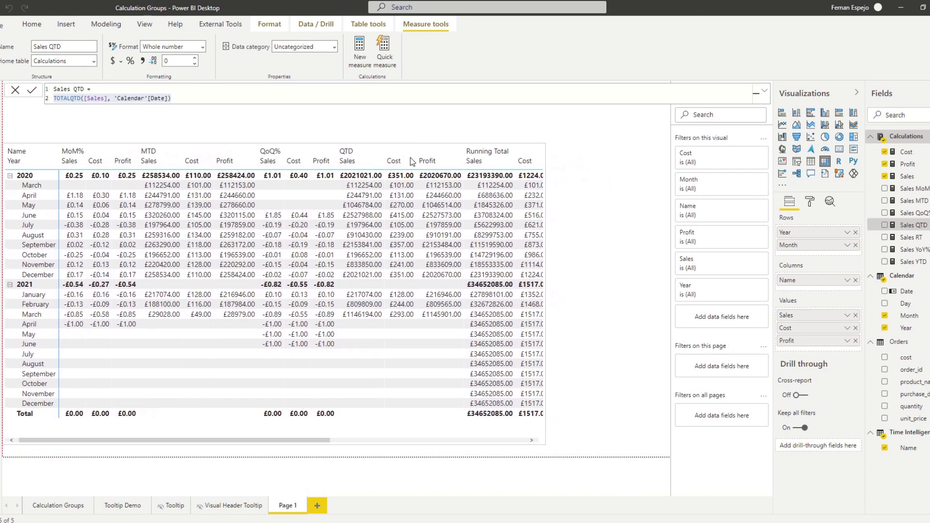
# Widen and lengthen the matrix to reveal the MoM%, MTD, QoQ% and QTD columns.
pyautogui.moveTo(547, 296); pyautogui.dragTo(670, 294)
pyautogui.moveTo(334, 445); pyautogui.dragTo(357, 461)
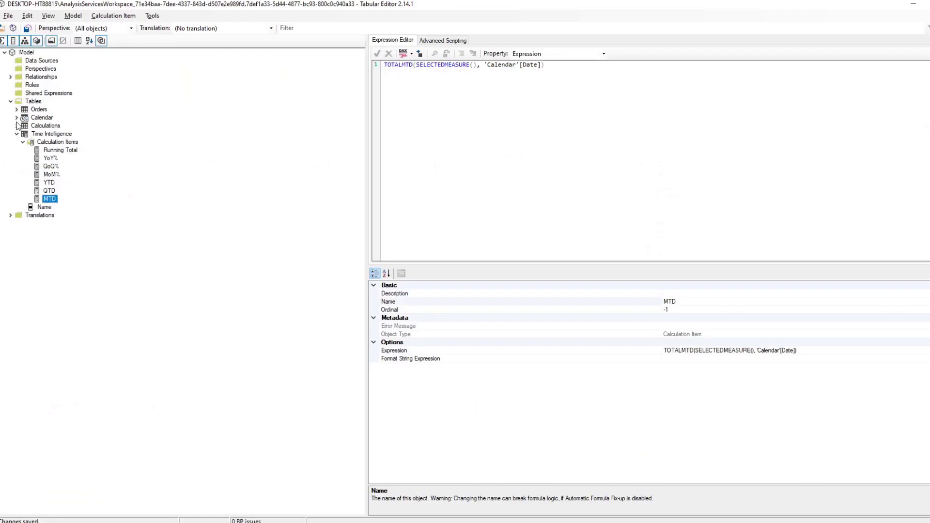
# Delete the seven Sales time-intelligence measures, Sales YTD through Sales QoQ%.
pyautogui.click(51, 158)
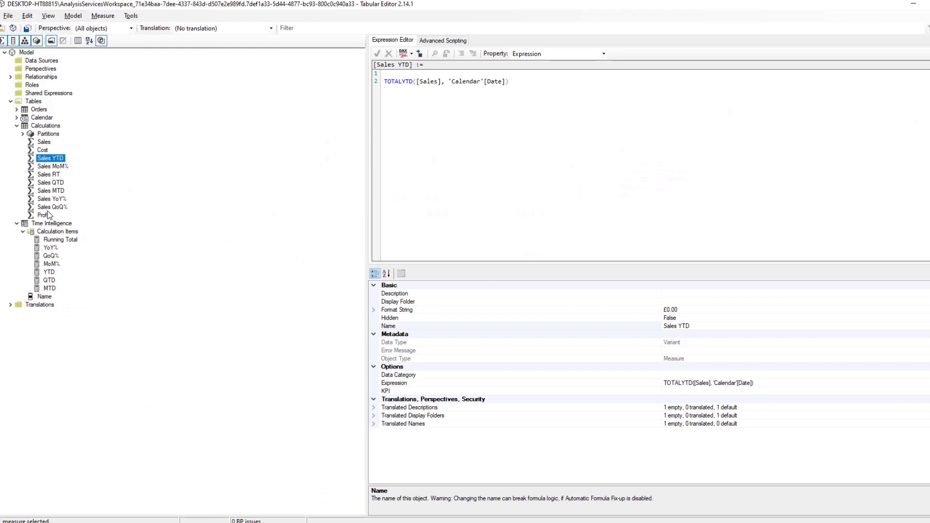
pyautogui.keyDown('shift'); pyautogui.click(57, 207); pyautogui.keyUp('shift')
pyautogui.rightClick(57, 198)
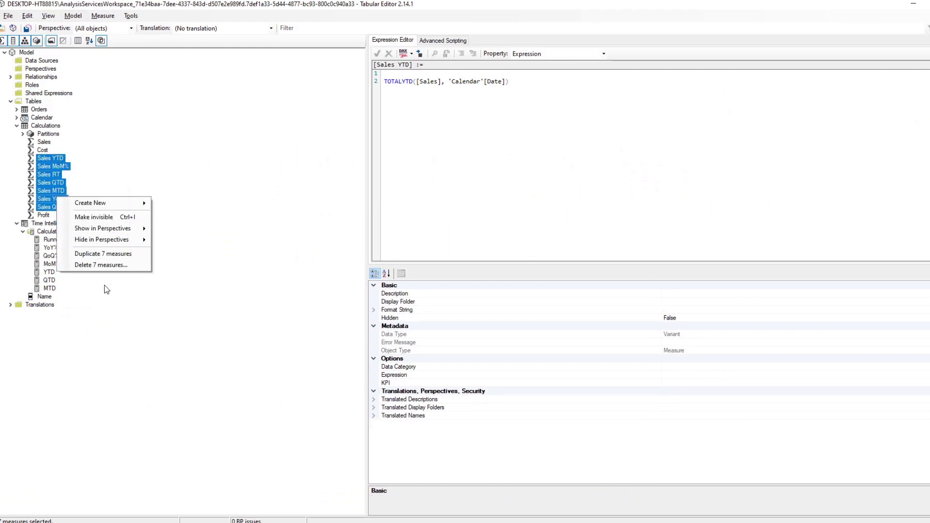
pyautogui.click(111, 264)
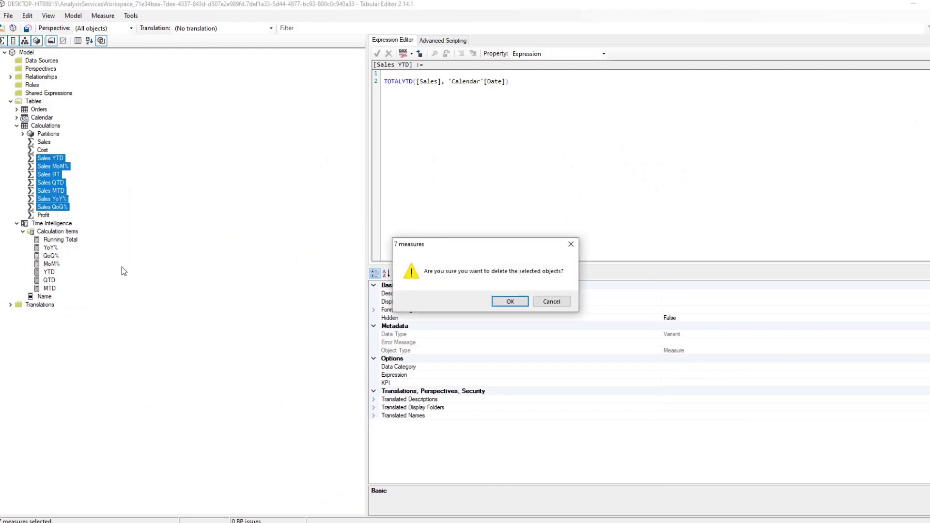
pyautogui.click(510, 302)
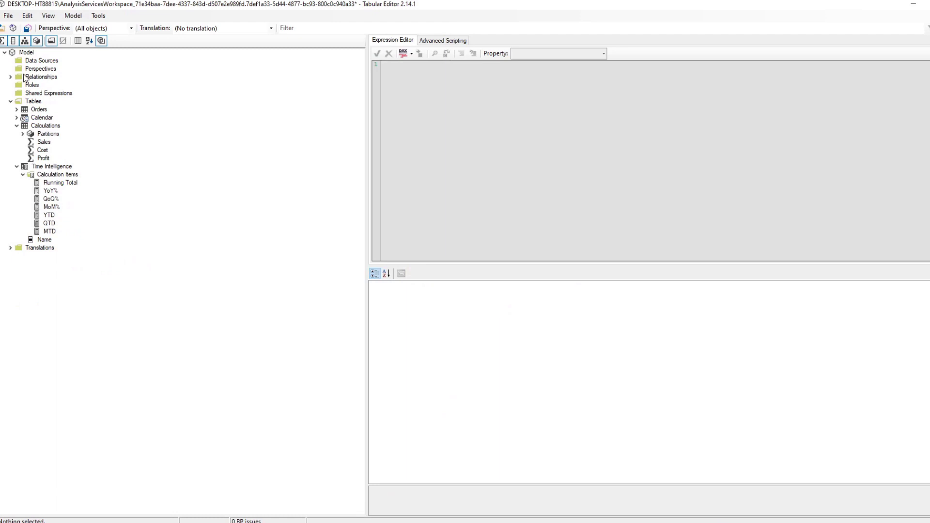
# Save the model changes in Tabular Editor.
pyautogui.click(8, 15)
pyautogui.click(22, 52)
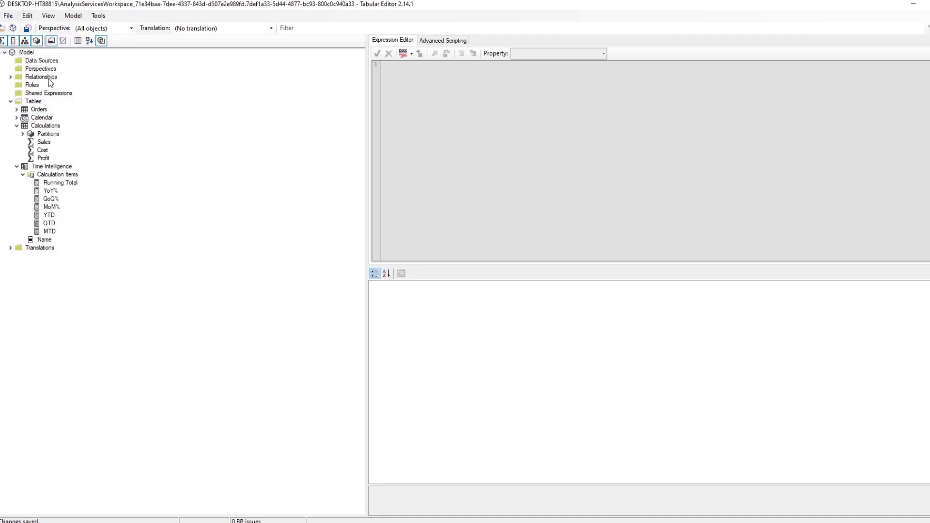
pyautogui.hotkey('alt', 'Tab')
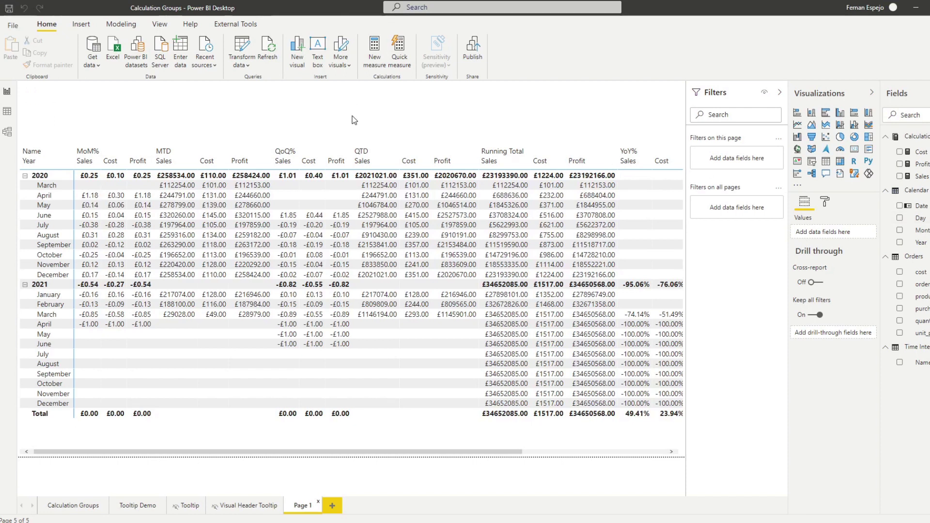
pyautogui.moveTo(381, 452); pyautogui.dragTo(530, 453)
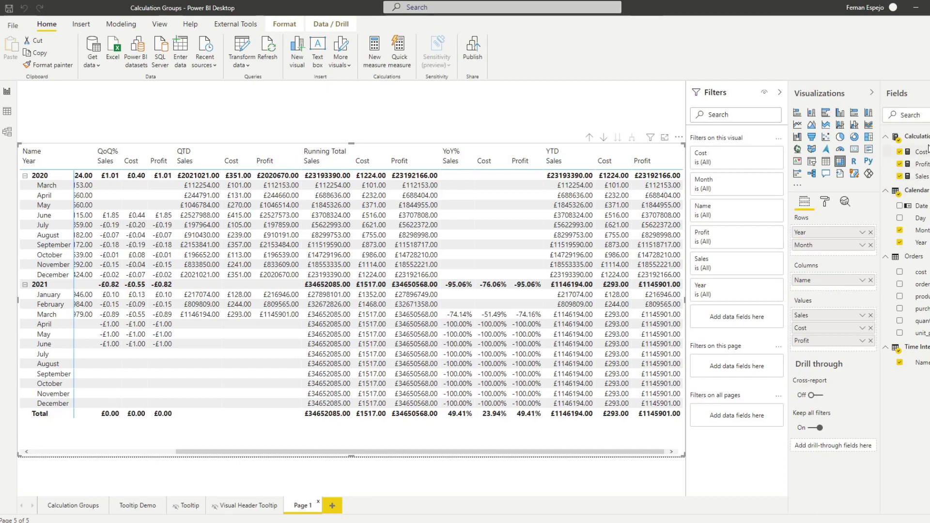
pyautogui.moveTo(925, 157); pyautogui.dragTo(466, 217)
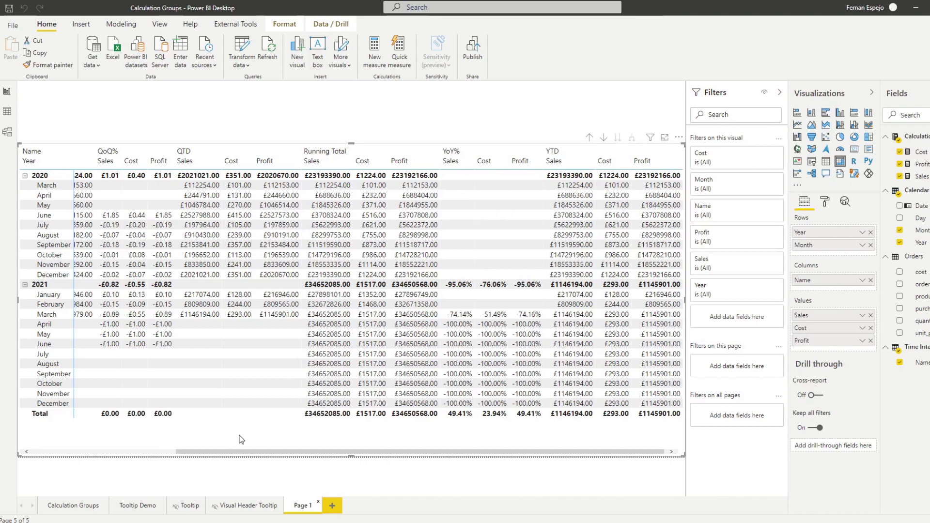
pyautogui.hscroll(-5, 240, 439)
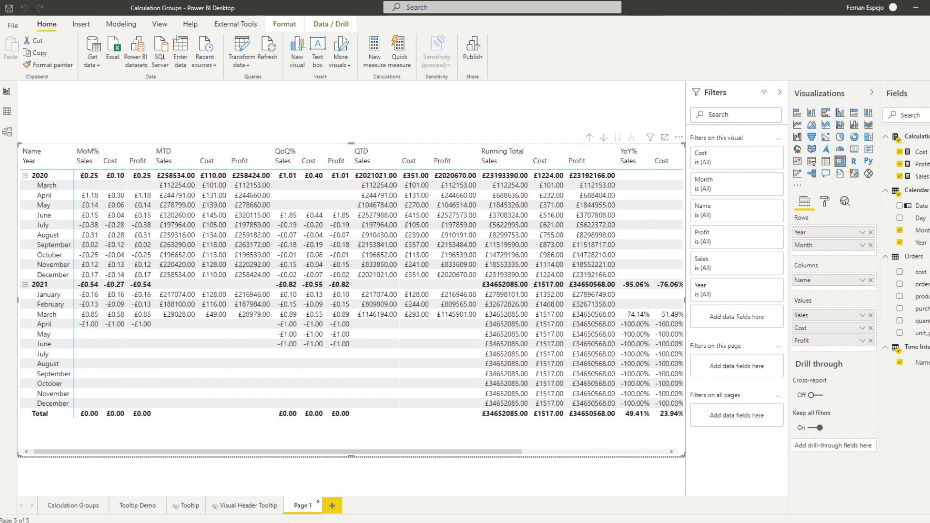
pyautogui.hotkey('alt', 'Tab')
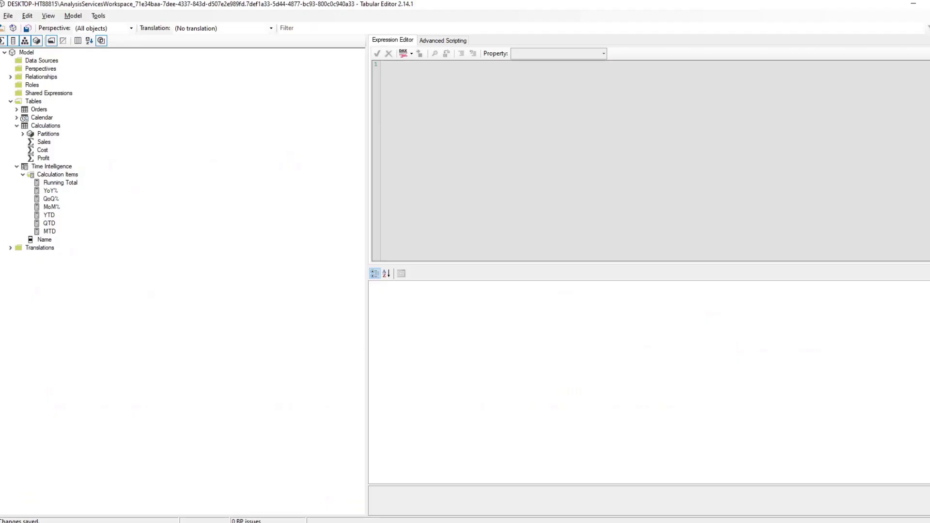
# Create a calculation item named Current with the expression SELECTEDMEASURE().
pyautogui.rightClick(51, 176)
pyautogui.click(60, 177)
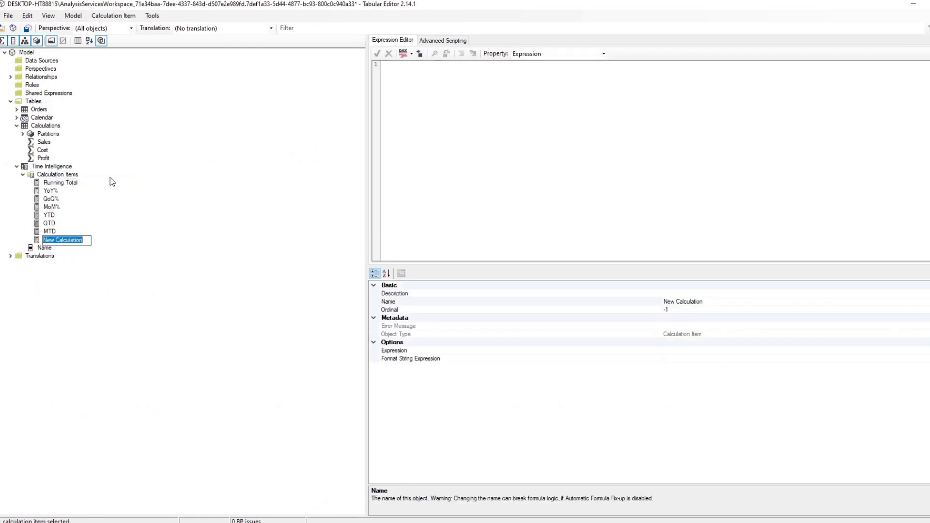
pyautogui.write('Current')
pyautogui.press('Return')
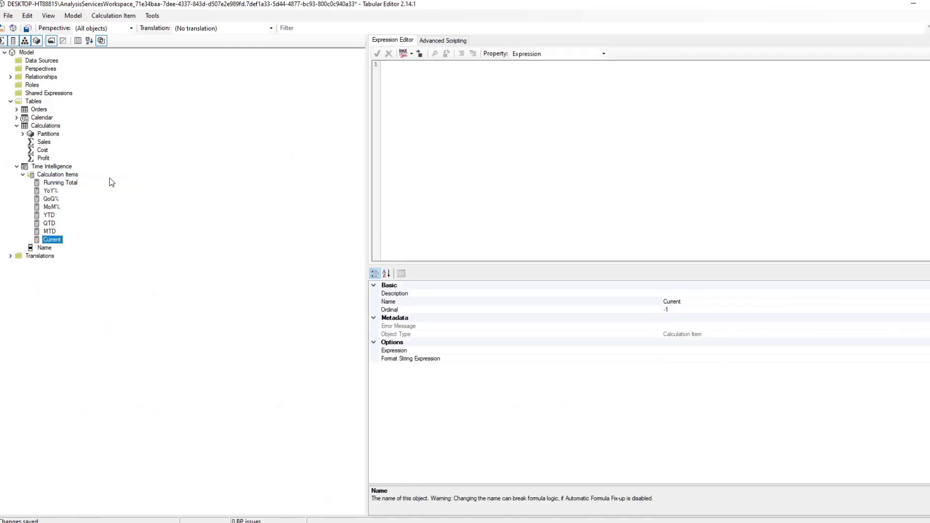
pyautogui.click(509, 138)
pyautogui.write('SELECTEDMEASURE(')
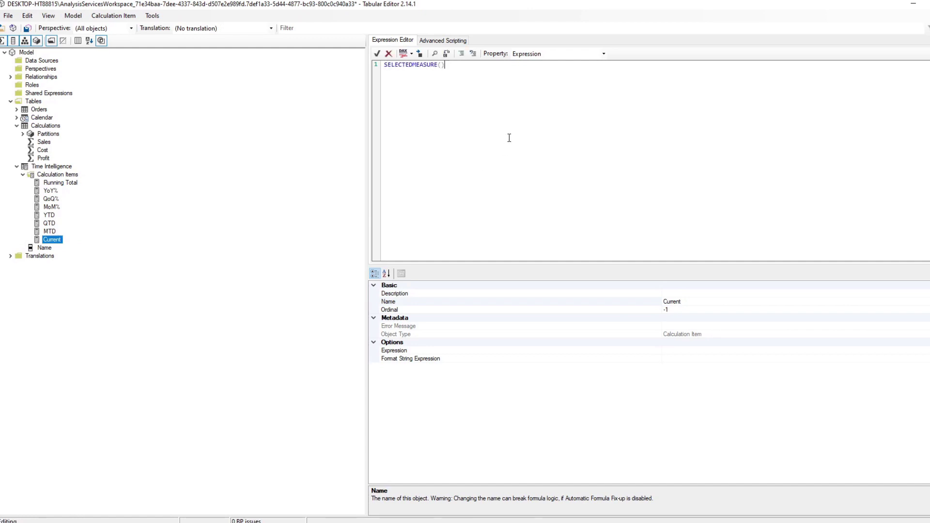
pyautogui.press('F5')
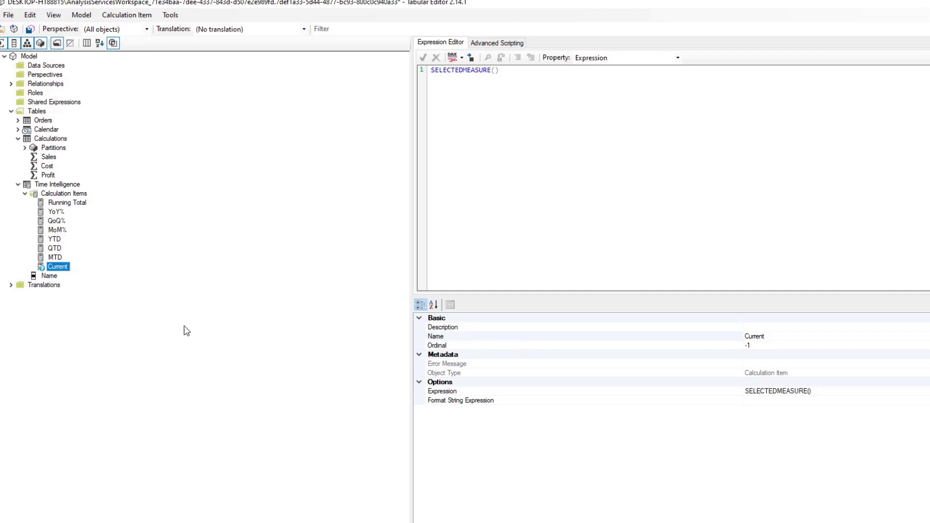
# Move Current to the top of the calculation items and save the model.
pyautogui.moveTo(60, 268); pyautogui.dragTo(68, 203)
pyautogui.moveTo(51, 270); pyautogui.dragTo(68, 203)
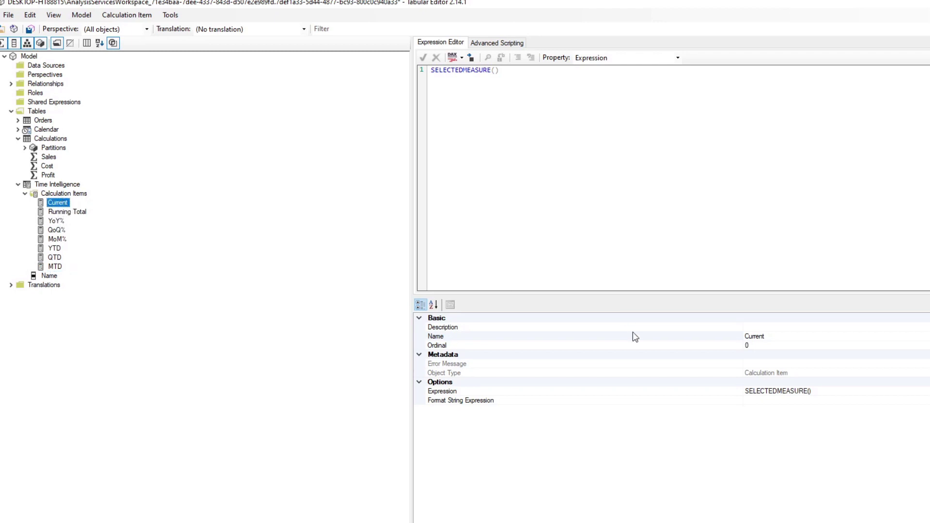
pyautogui.click(8, 15)
pyautogui.click(25, 56)
# Refresh the Power BI report to load the updated calculation group.
pyautogui.hotkey('alt', 'Tab')
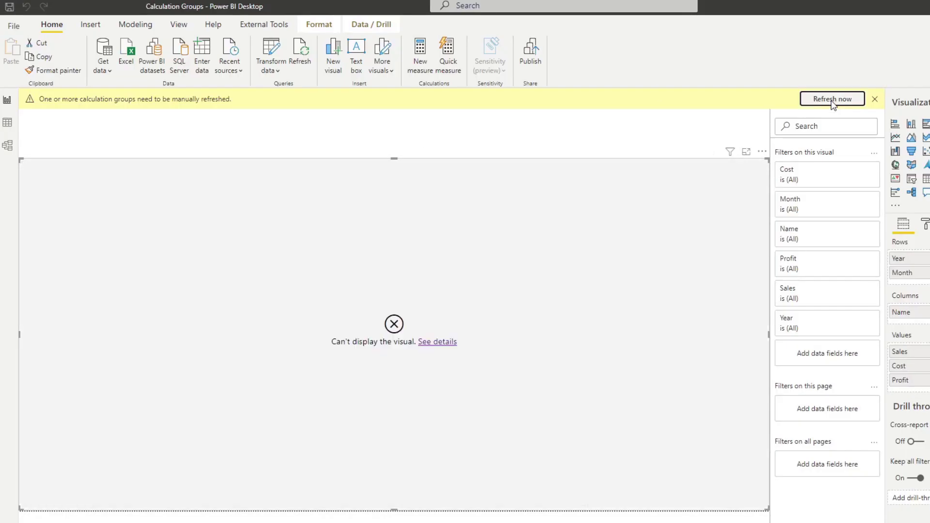
pyautogui.click(831, 100)
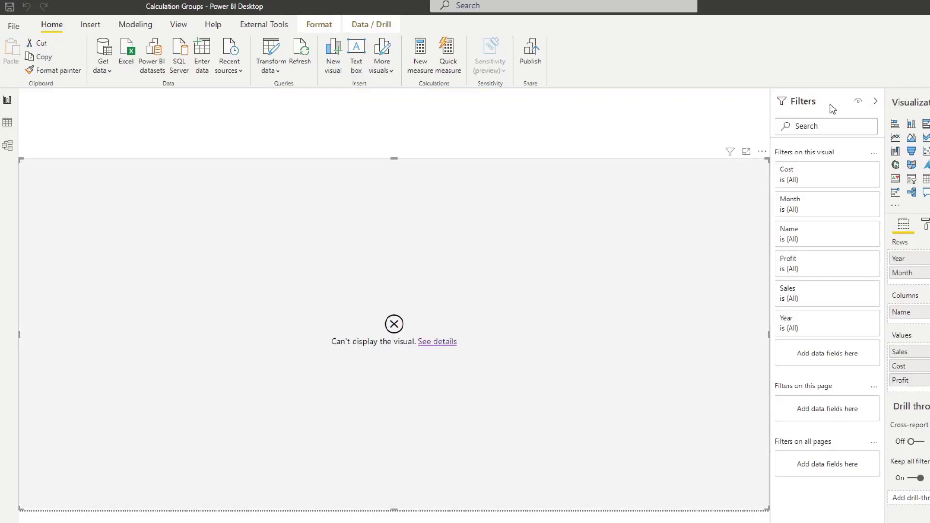